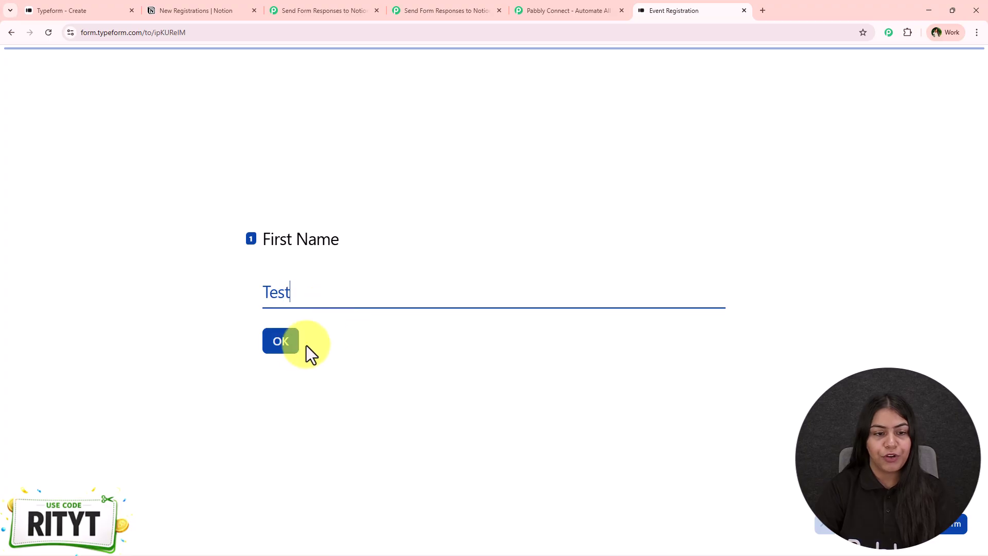
# Step: Enter the registrant's last name and e-mail address in the event registration form
pyautogui.click(363, 300)
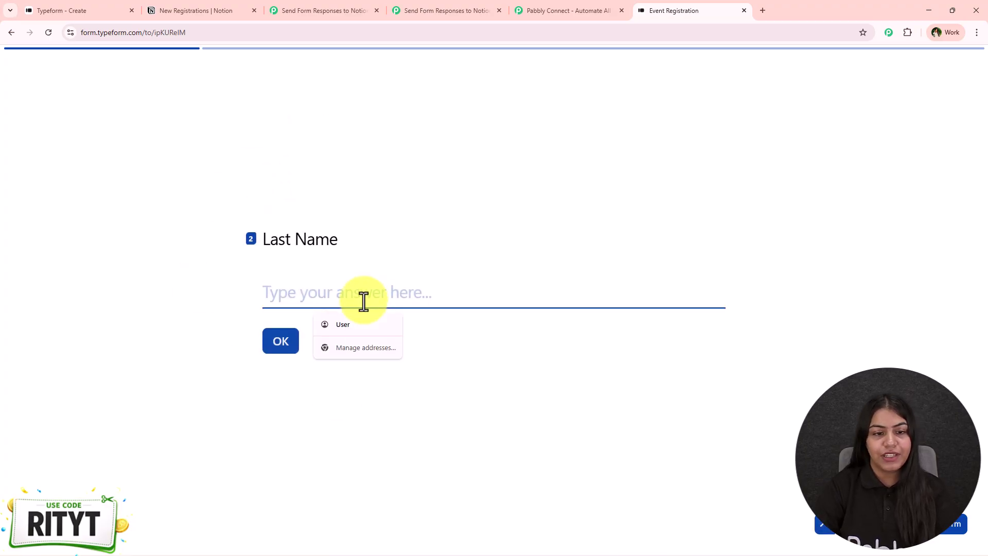
pyautogui.click(356, 330)
pyautogui.click(287, 350)
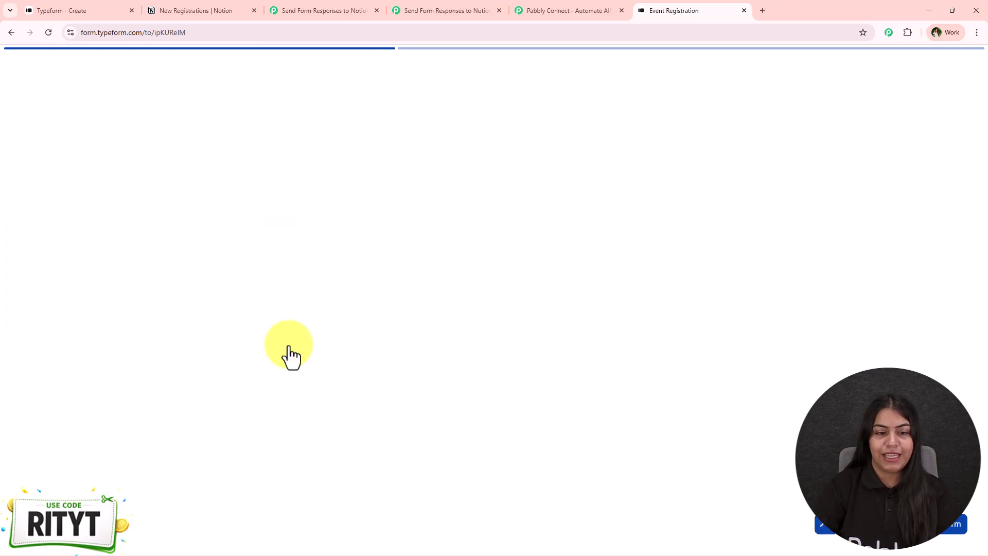
pyautogui.click(327, 292)
pyautogui.click(356, 331)
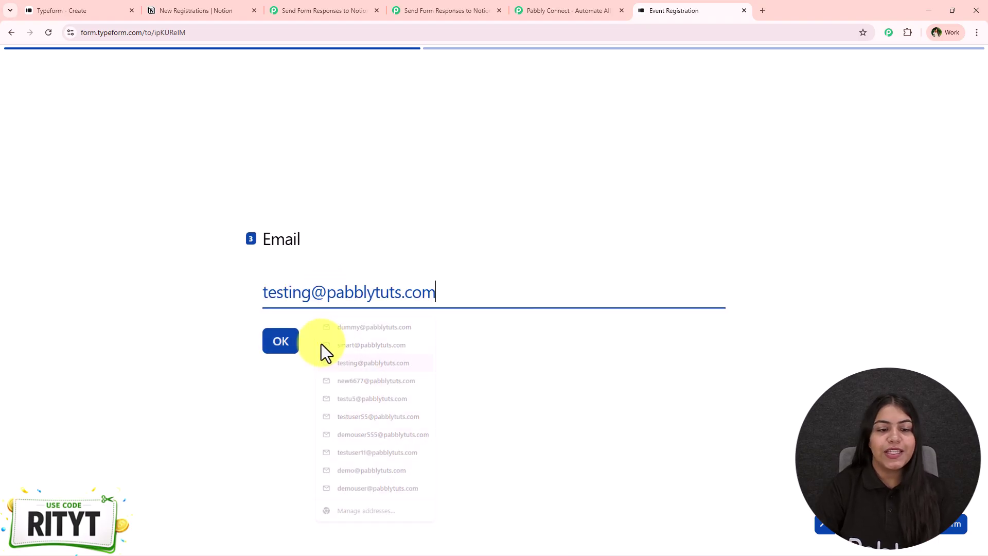
pyautogui.click(275, 344)
# Step: Open the country search for the Phone Number question
pyautogui.click(282, 291)
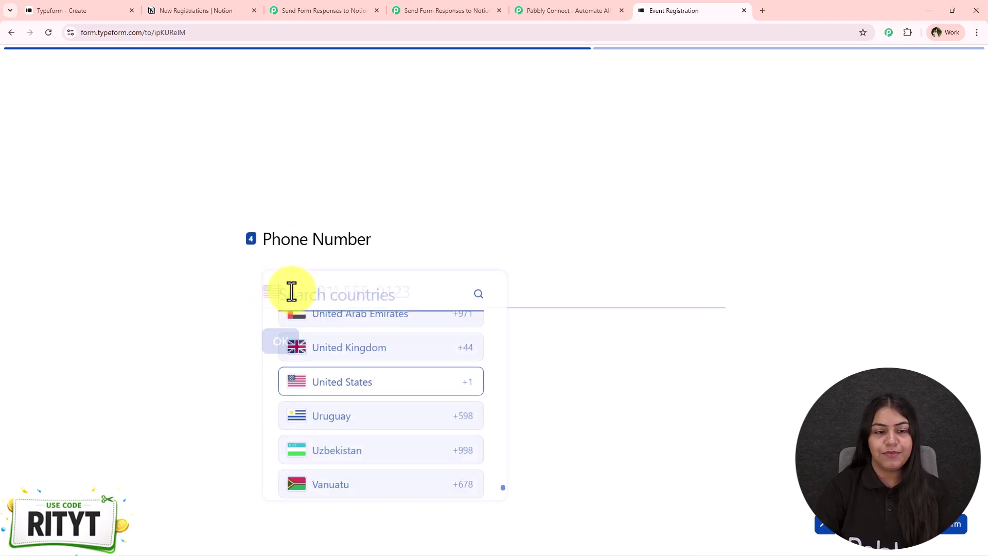
pyautogui.click(311, 296)
pyautogui.click(286, 290)
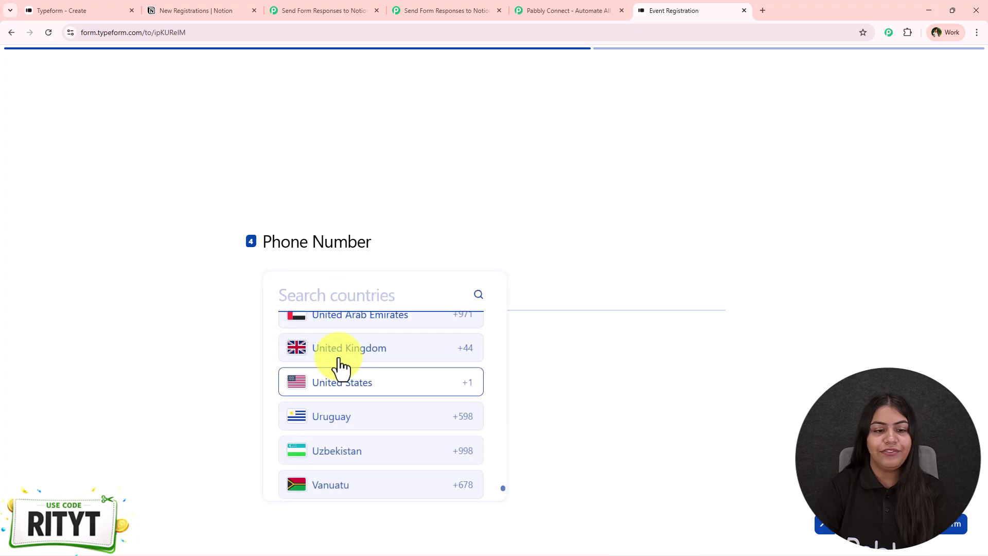
pyautogui.click(338, 302)
pyautogui.write('US')
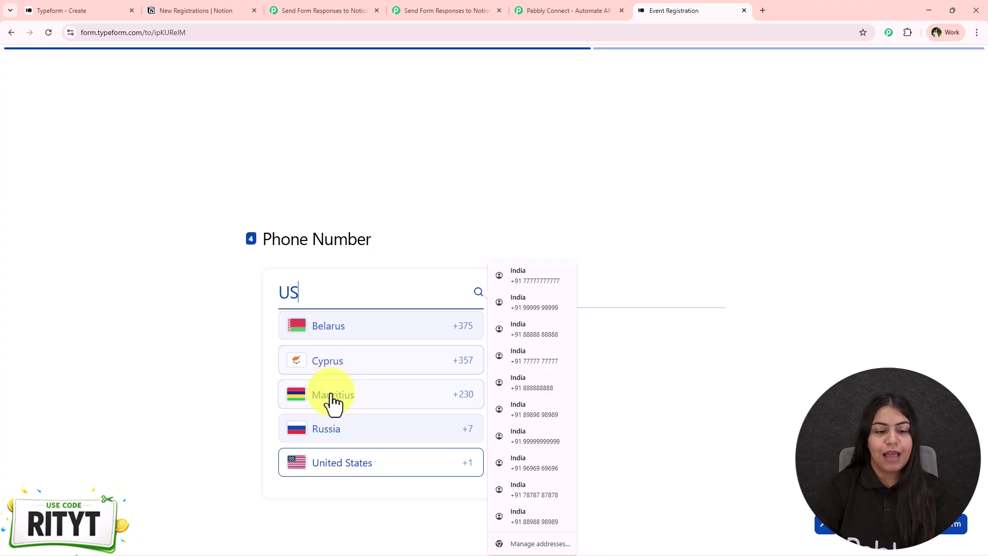
pyautogui.write('d')
pyautogui.press('BackSpace')
pyautogui.press('BackSpace')
pyautogui.press('BackSpace')
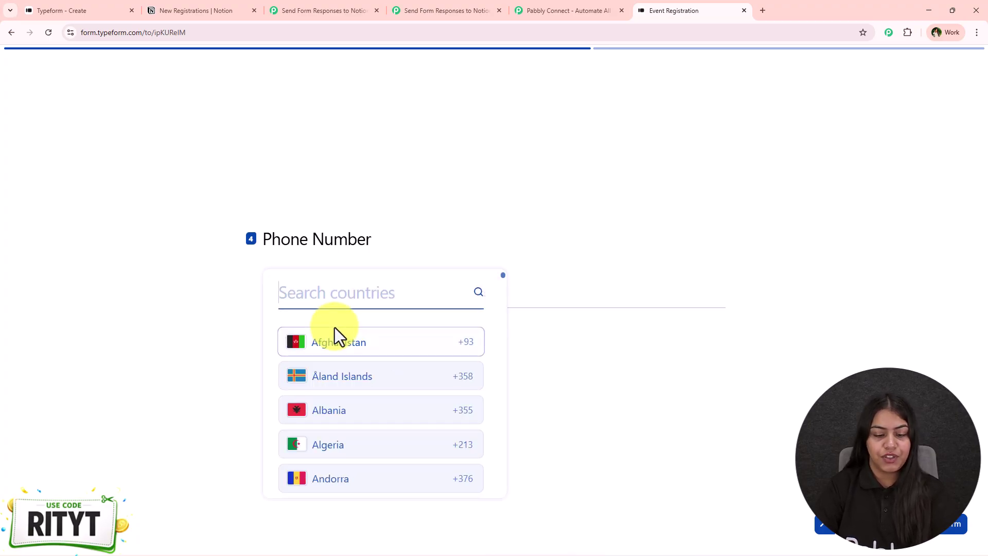
# Step: Set the phone country to India and enter the registrant's phone number
pyautogui.write('ind')
pyautogui.press('BackSpace')
pyautogui.press('BackSpace')
pyautogui.press('BackSpace')
pyautogui.click(396, 295)
pyautogui.write('888888888888888')
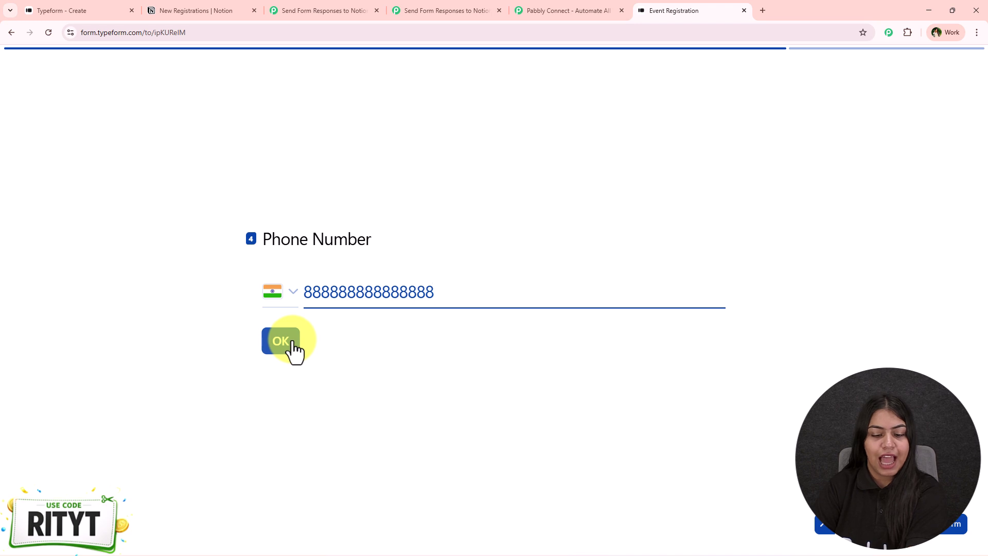
pyautogui.click(292, 341)
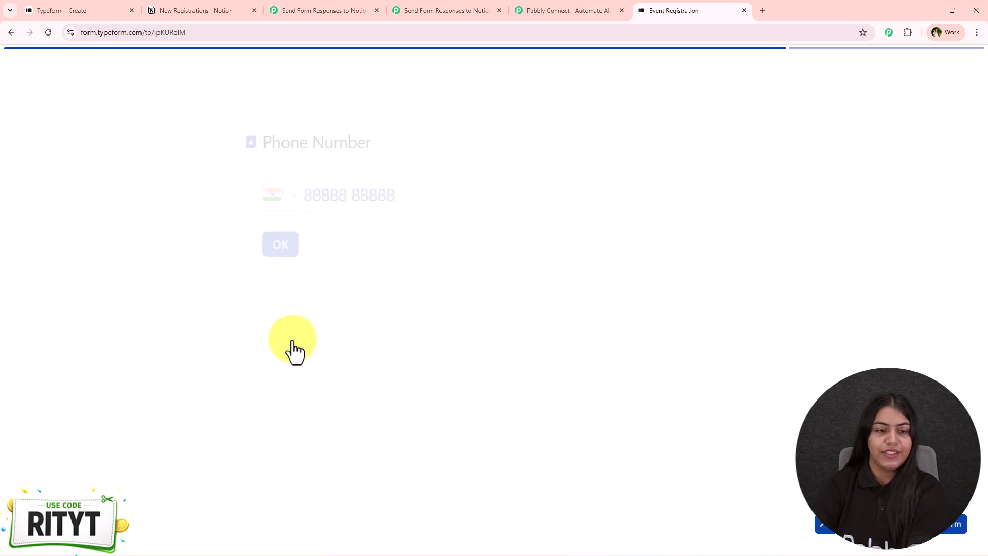
# Step: Answer the city question with Indore, submit the registration, and check the New Registrations table in Notion
pyautogui.write('I')
pyautogui.click(296, 339)
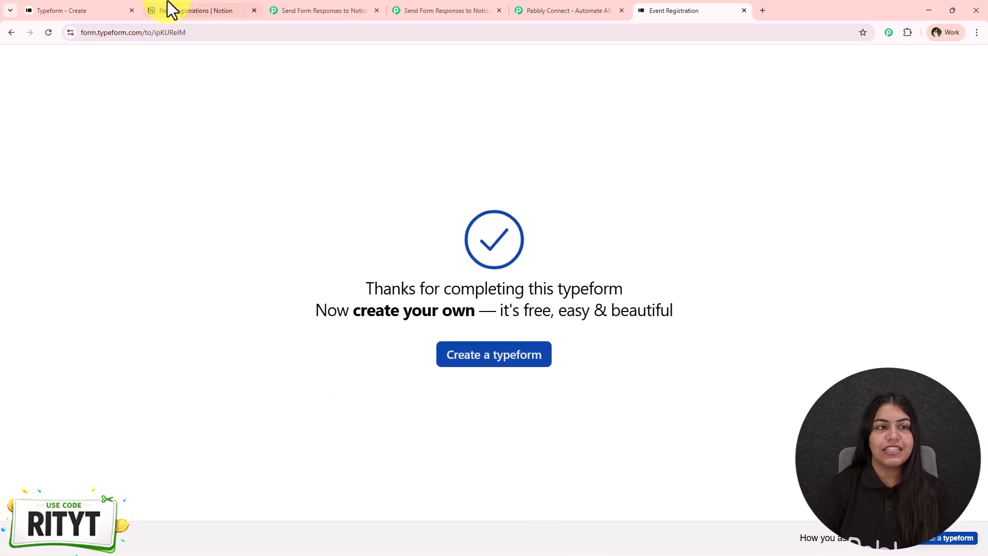
pyautogui.click(172, 11)
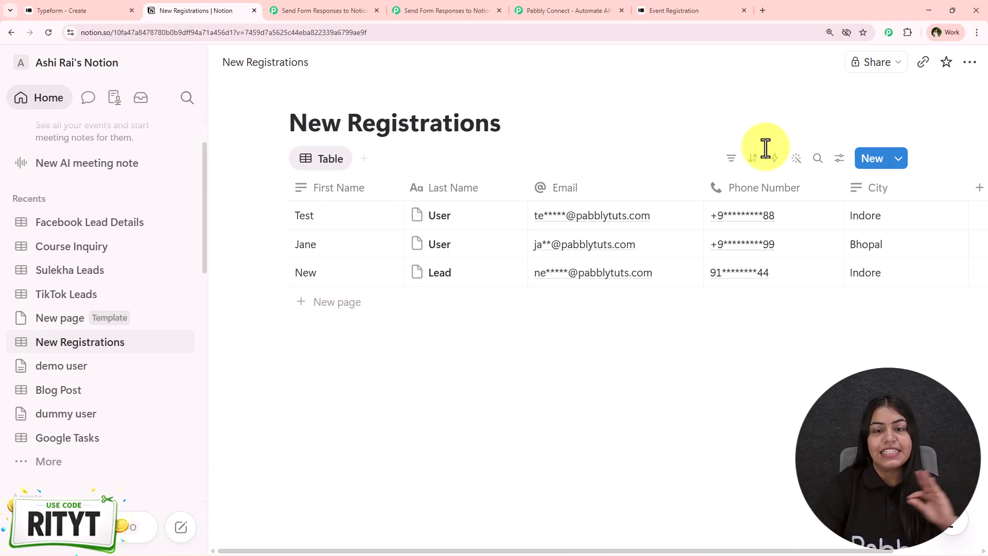
# Step: Review the Typeform-to-Notion workflow in Pabbly Connect and the questions of the Event Registration form in Typeform
pyautogui.click(313, 6)
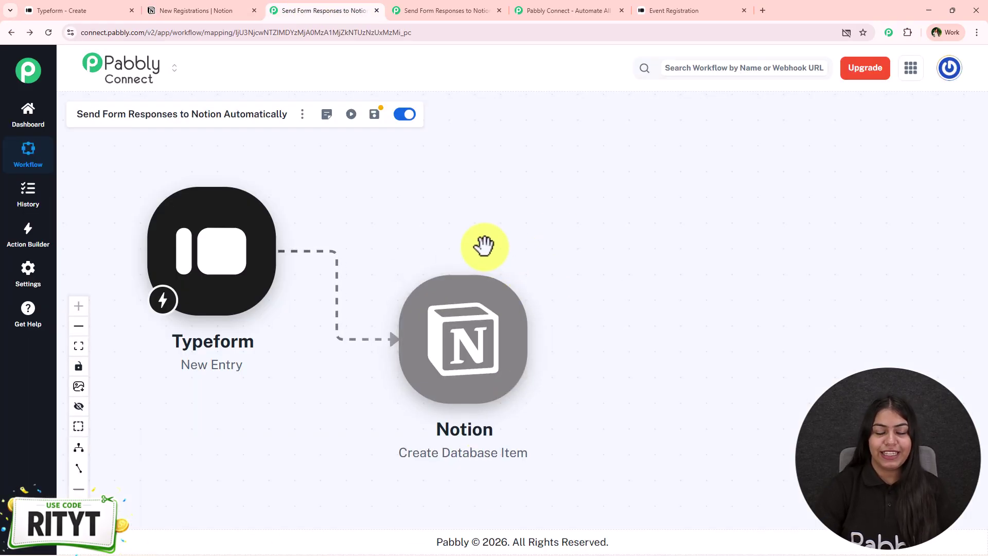
pyautogui.click(98, 9)
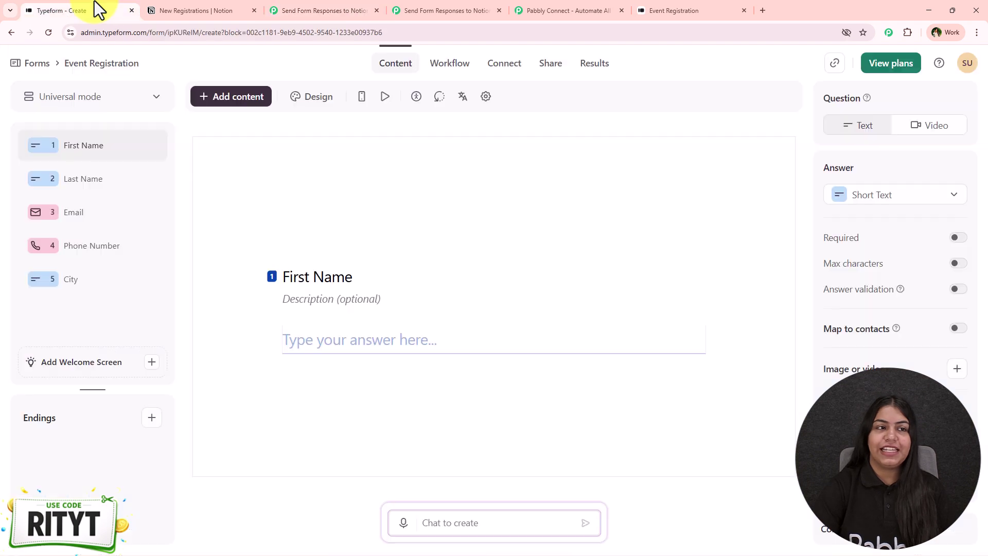
pyautogui.click(122, 180)
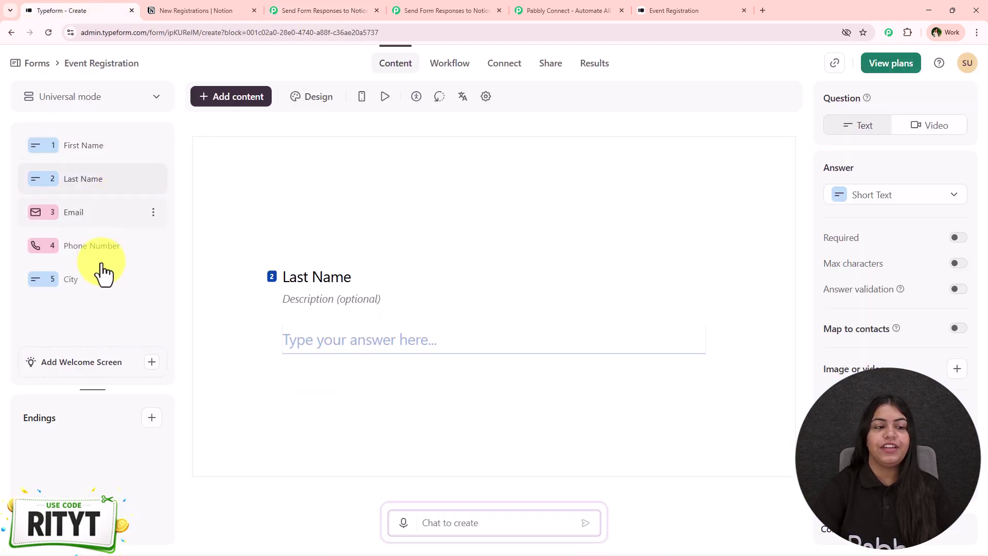
pyautogui.click(93, 212)
# Step: Examine the New Registrations table in Notion and the finished and empty Send Form Responses to Notion Automatically workflows in Pabbly Connect
pyautogui.click(202, 10)
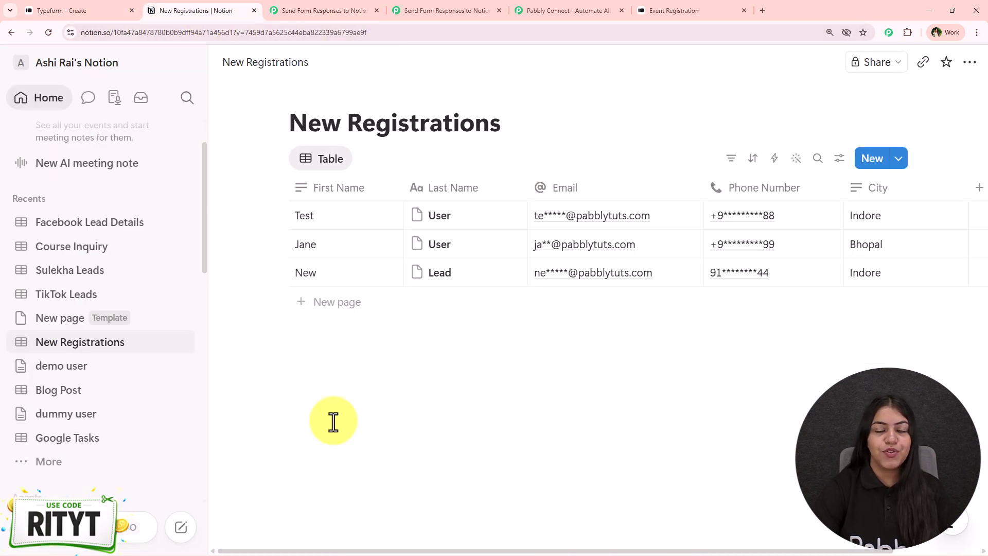
pyautogui.click(360, 10)
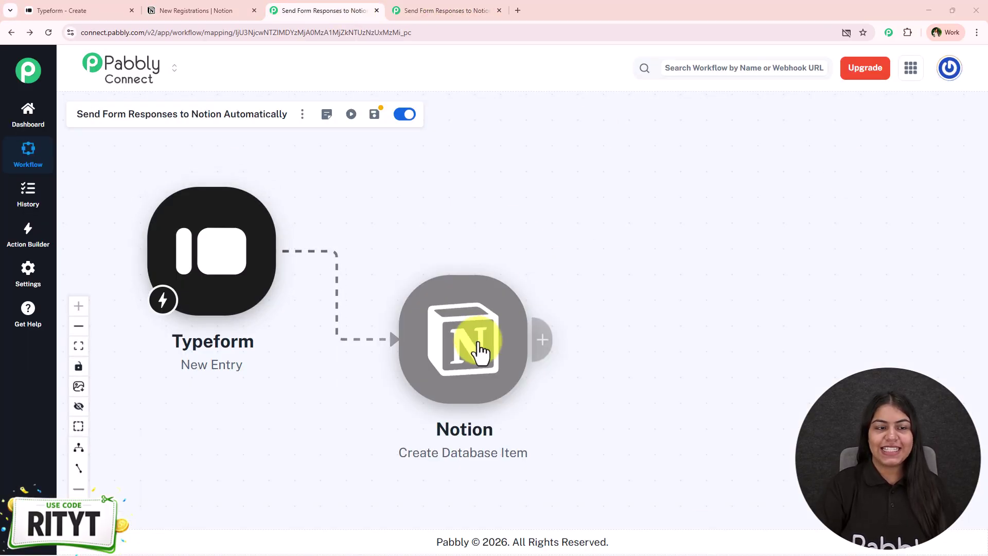
pyautogui.click(401, 4)
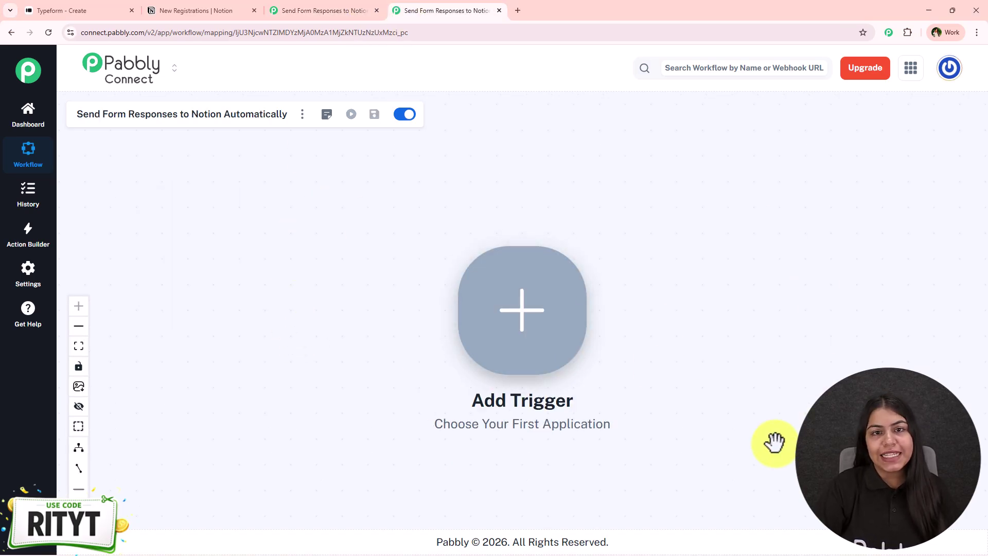
pyautogui.moveTo(77, 114); pyautogui.dragTo(371, 134)
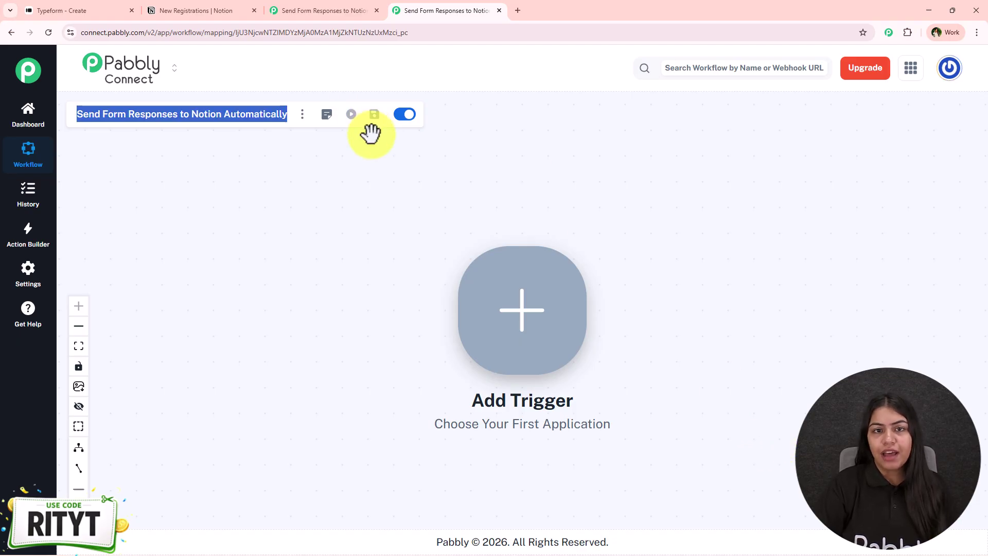
# Step: Open the Pabbly Connect website at pabbly.com/connect in a new browser tab and dismiss the lifetime offer popup
pyautogui.click(517, 9)
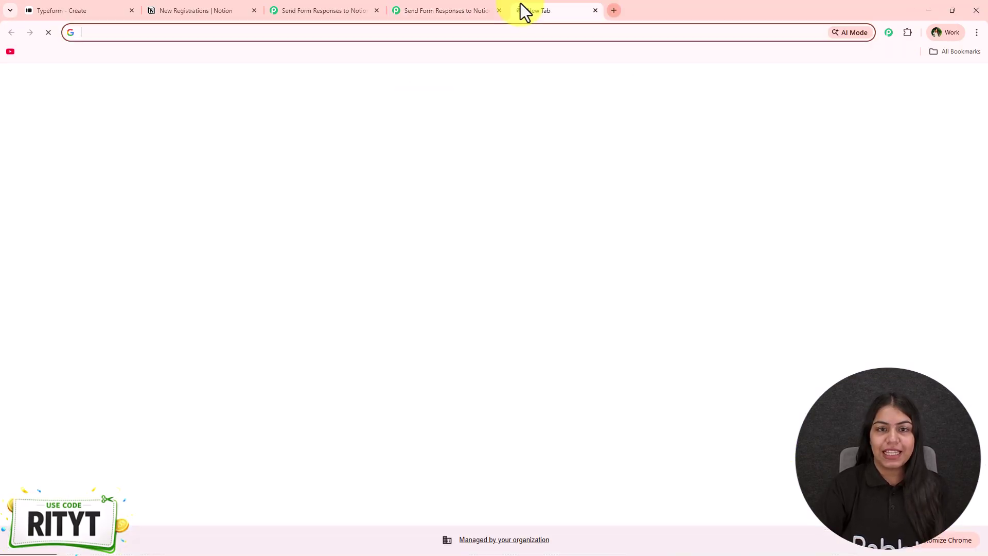
pyautogui.write('pab')
pyautogui.press('Return')
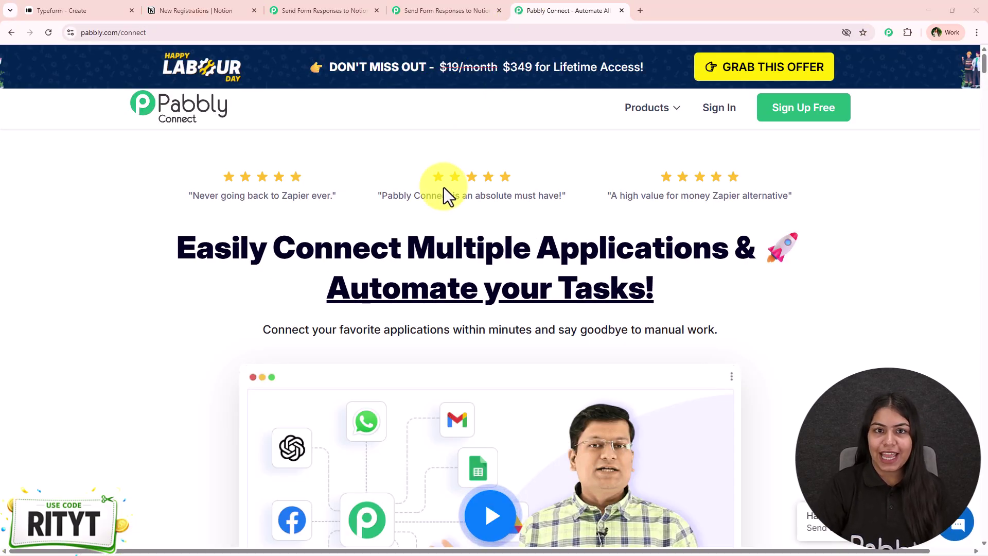
pyautogui.moveTo(871, 19)
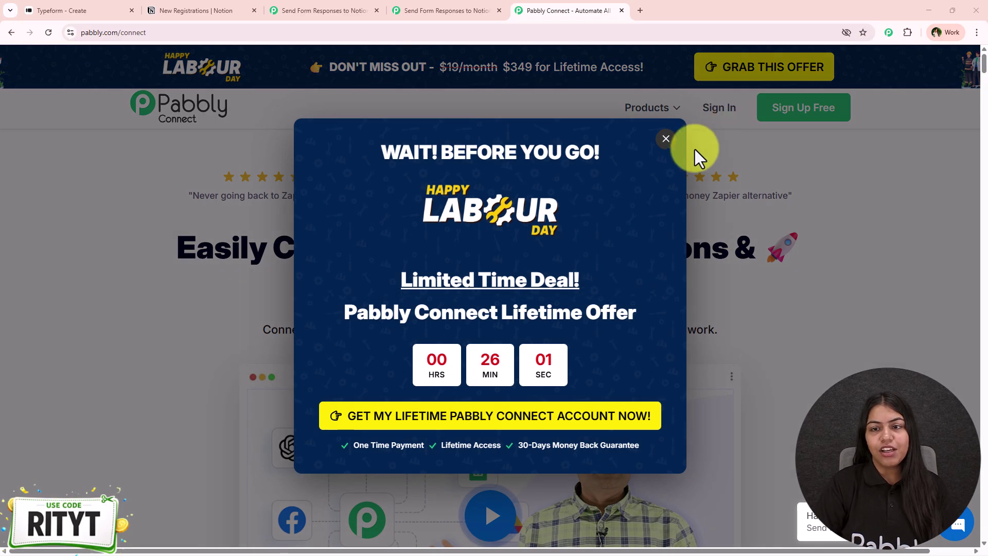
pyautogui.click(670, 146)
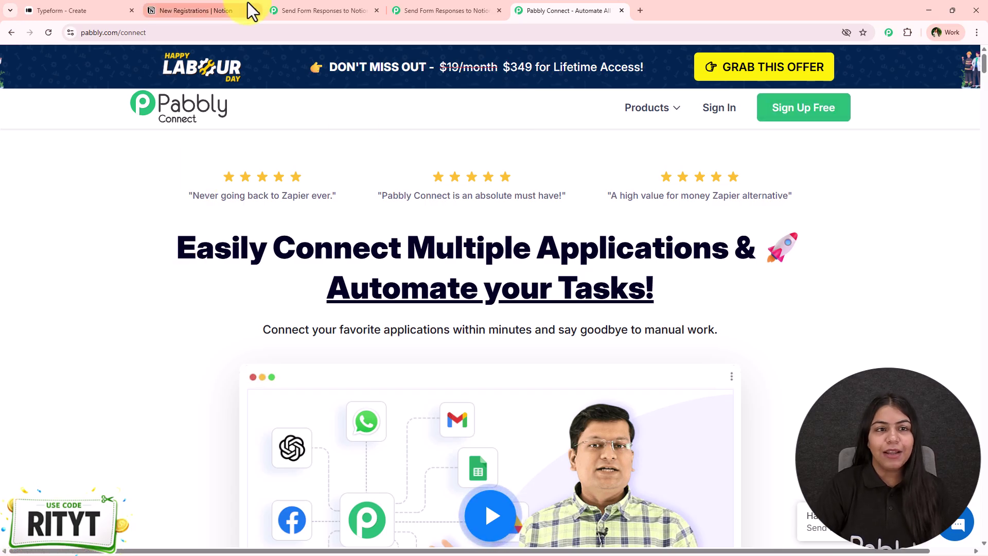
# Step: Check the New Registrations table in Notion and read through the Pabbly Connect homepage as far as the workflow builder preview
pyautogui.click(361, 10)
pyautogui.click(194, 10)
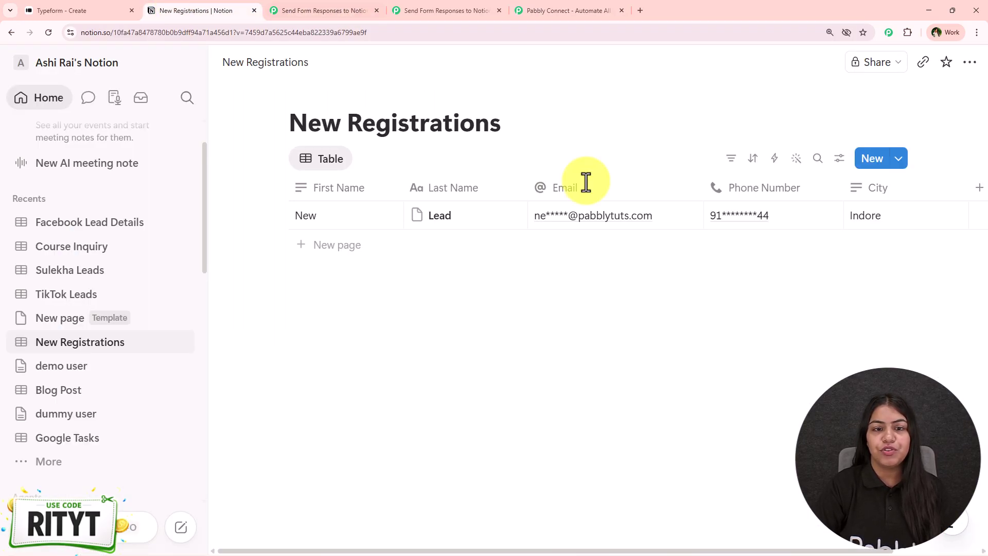
pyautogui.click(593, 2)
pyautogui.moveTo(160, 232); pyautogui.dragTo(686, 286)
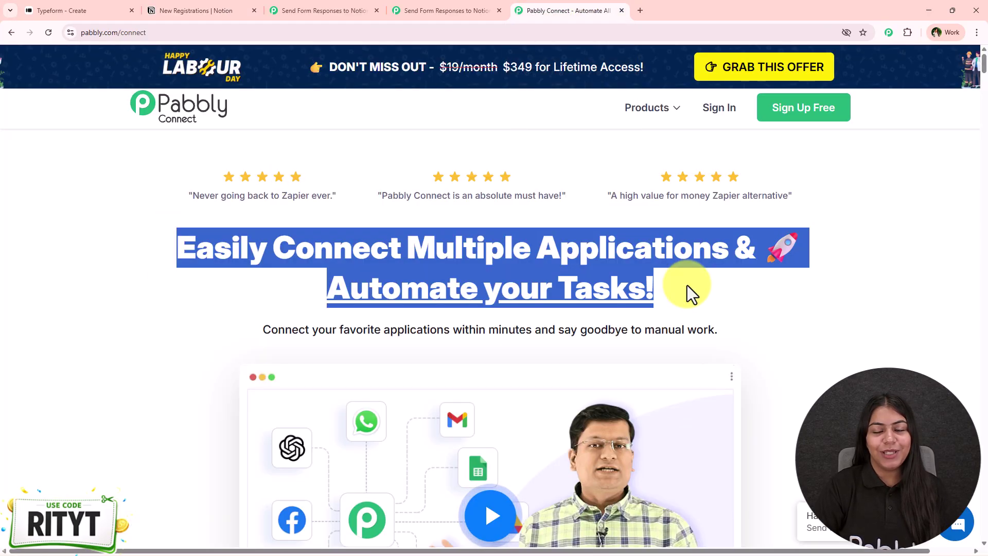
pyautogui.click(687, 285)
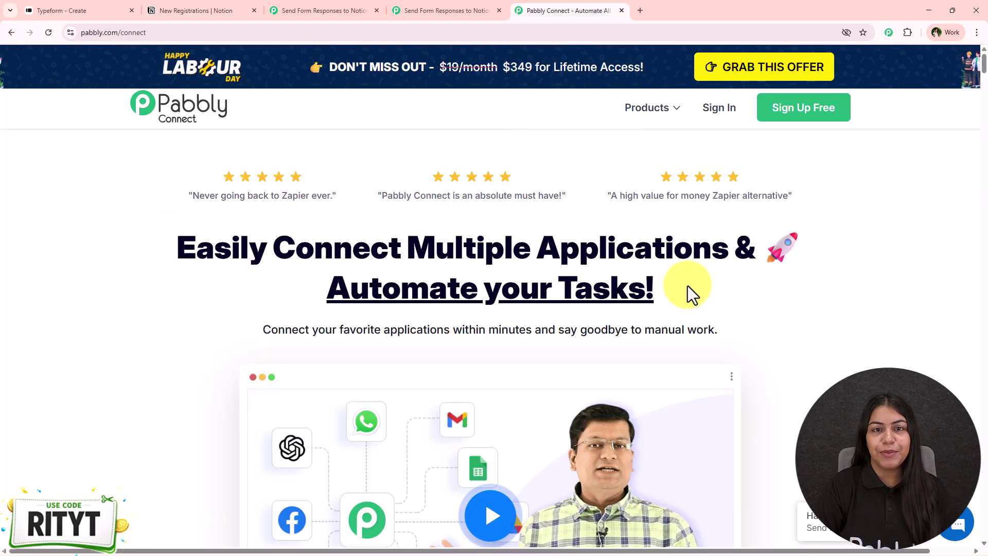
pyautogui.scroll(-4, 686, 334)
pyautogui.scroll(-15, 792, 330)
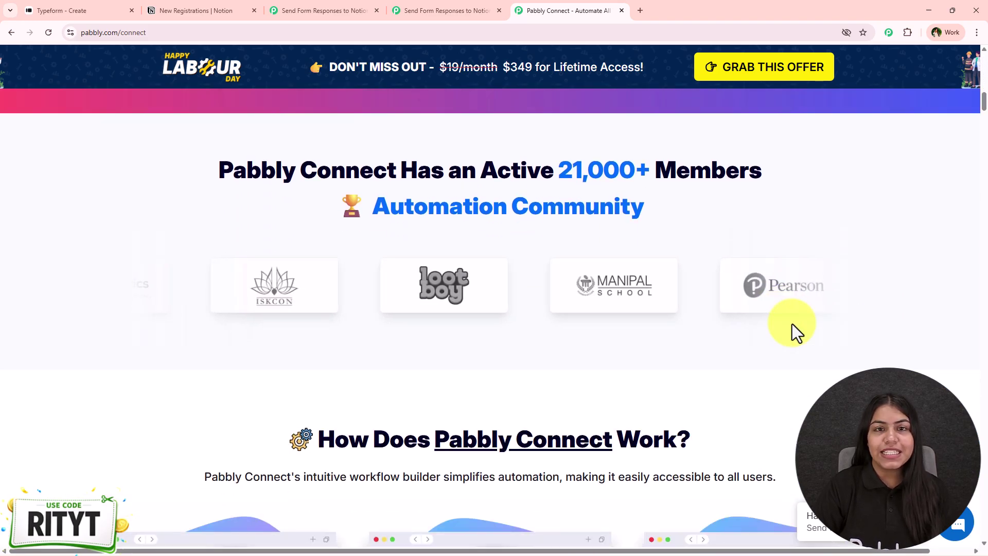
pyautogui.scroll(-6, 792, 324)
pyautogui.scroll(-9, 789, 329)
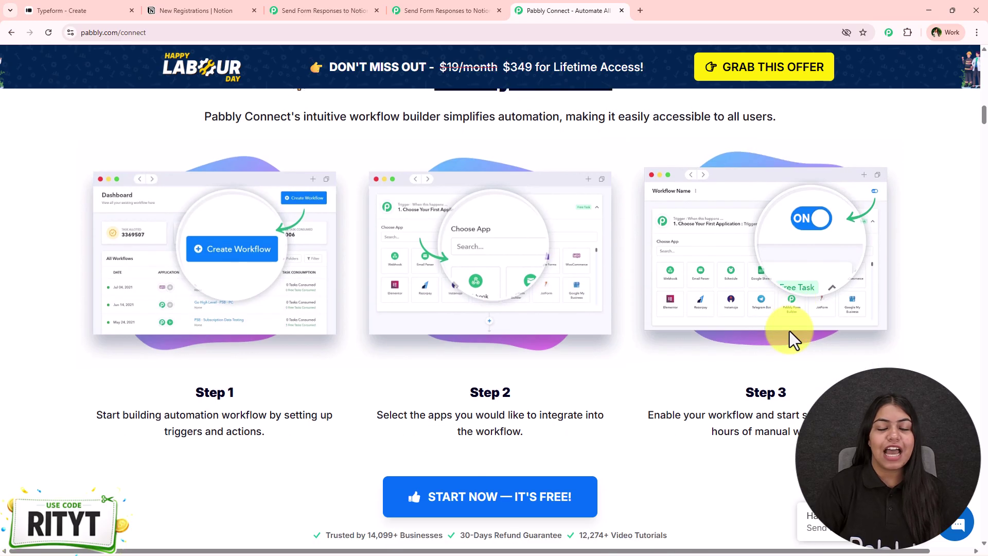
pyautogui.scroll(-5, 787, 332)
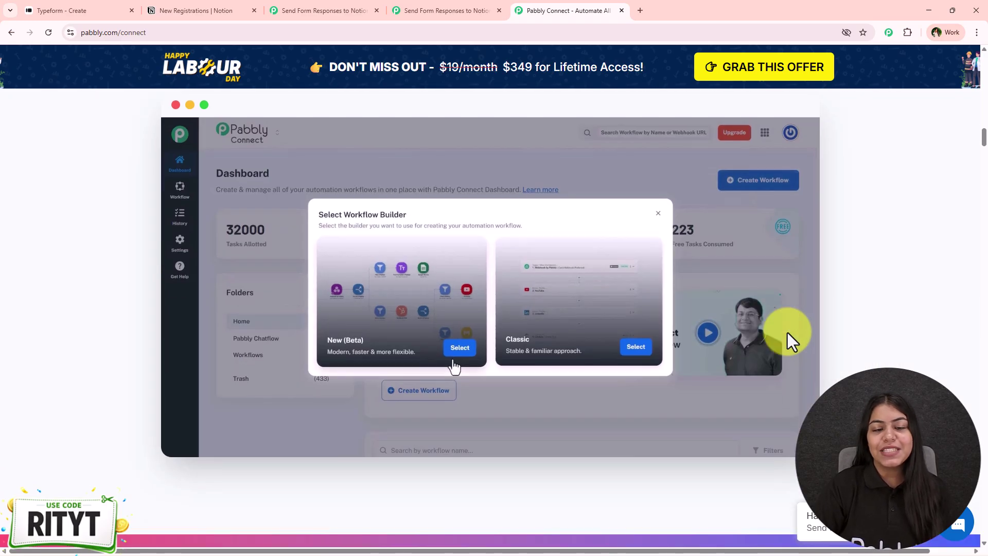
pyautogui.scroll(1, 787, 332)
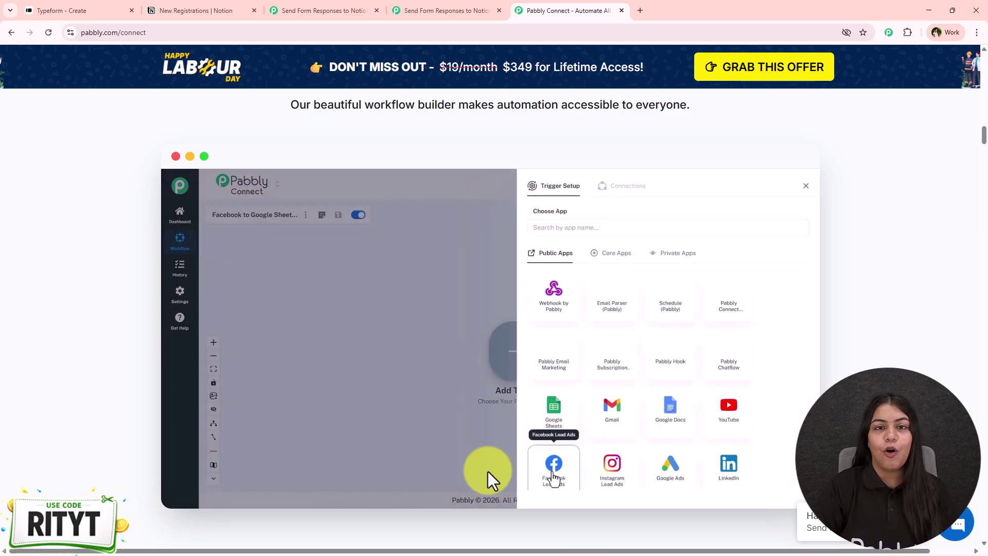
# Step: Switch to the empty Send Form Responses to Notion Automatically workflow in Pabbly Connect and choose Typeform as its trigger app
pyautogui.click(401, 11)
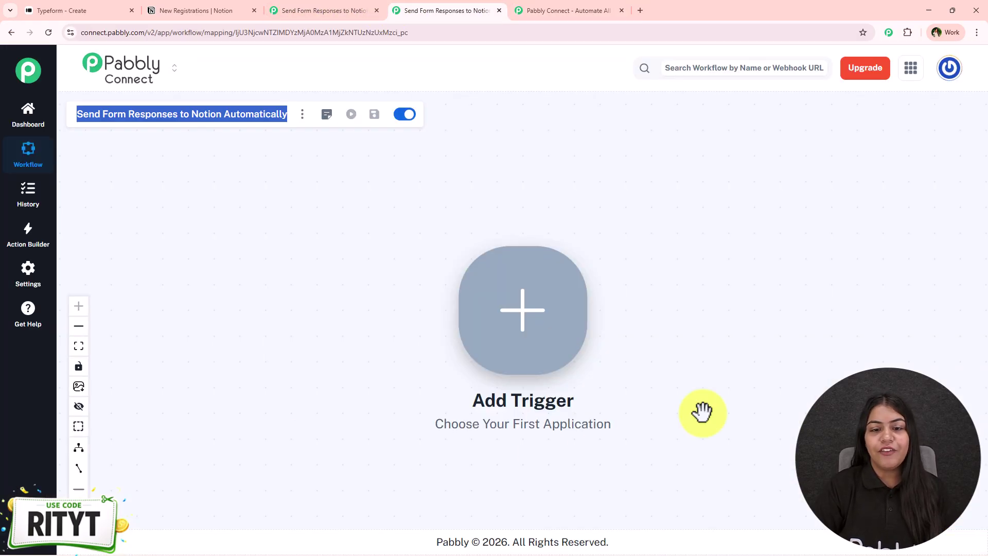
pyautogui.click(300, 114)
pyautogui.click(301, 74)
pyautogui.moveTo(717, 302); pyautogui.dragTo(420, 250)
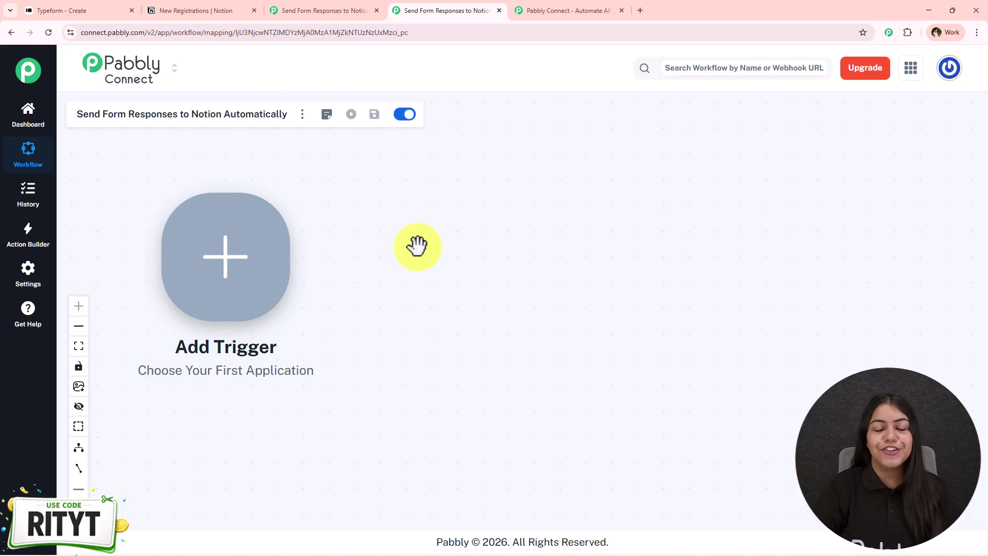
pyautogui.moveTo(482, 373); pyautogui.dragTo(456, 343)
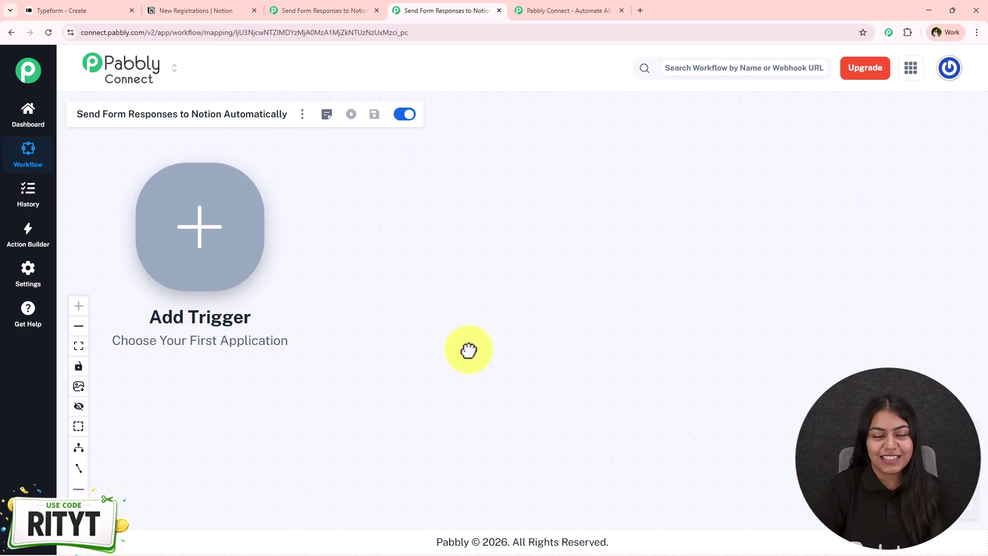
pyautogui.click(234, 215)
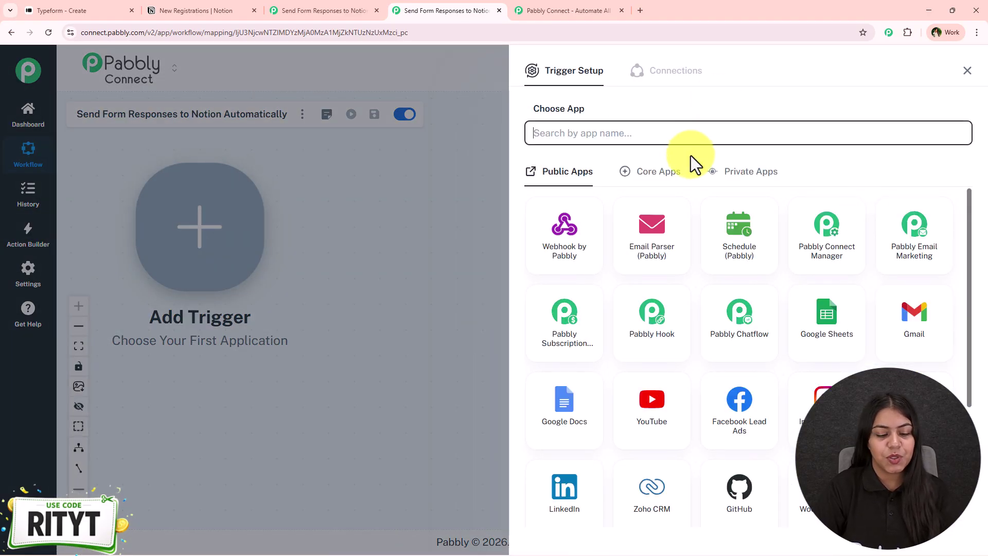
pyautogui.write('Typeform')
pyautogui.click(606, 168)
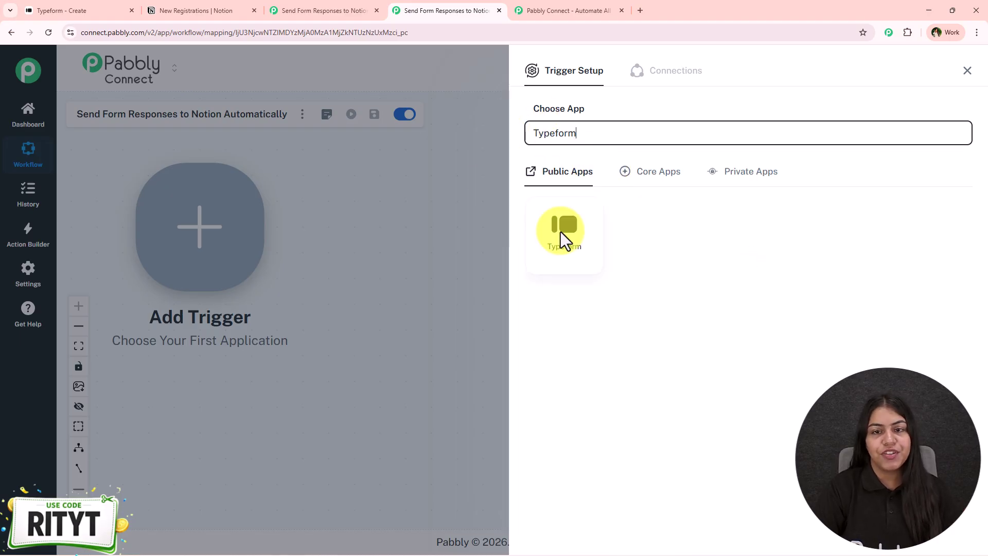
pyautogui.click(549, 263)
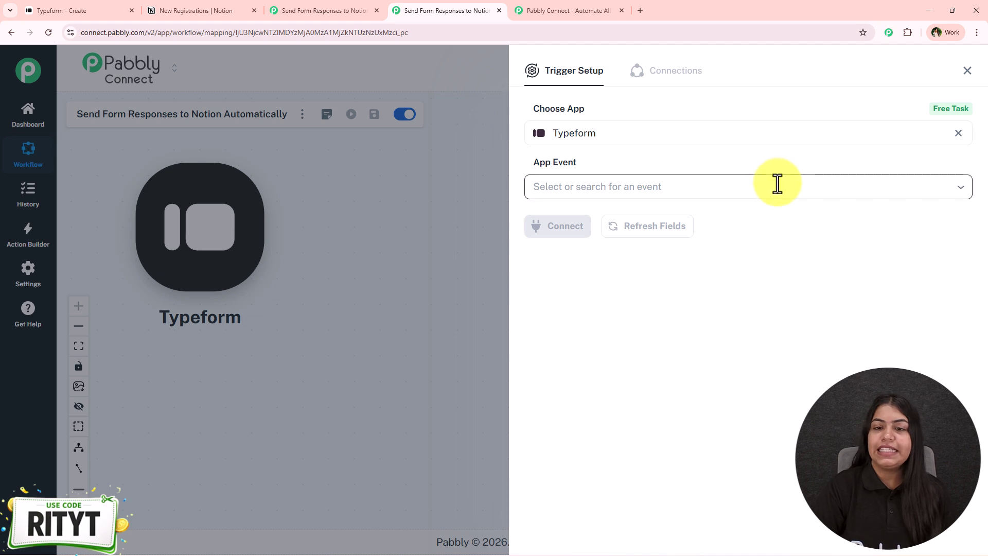
# Step: Set the Typeform trigger event to New Entry and authorize a new Typeform connection for Pabbly Connect
pyautogui.click(777, 183)
pyautogui.click(570, 219)
pyautogui.click(560, 234)
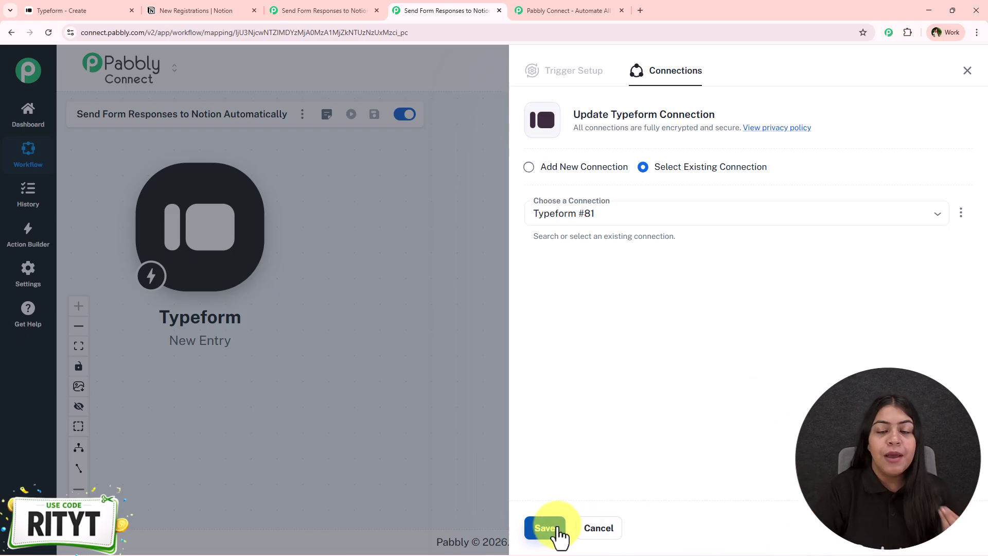
pyautogui.click(559, 172)
pyautogui.click(560, 294)
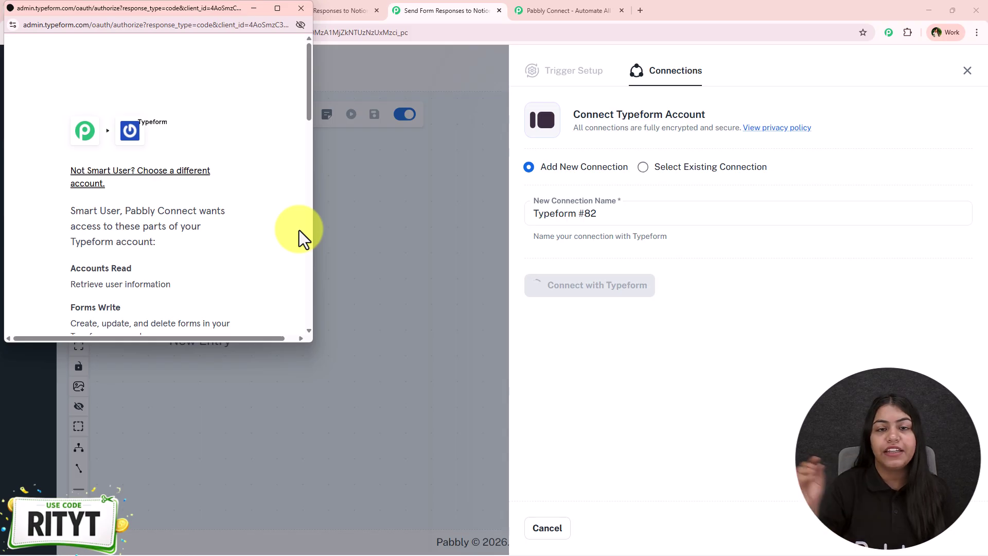
pyautogui.scroll(-8, 201, 248)
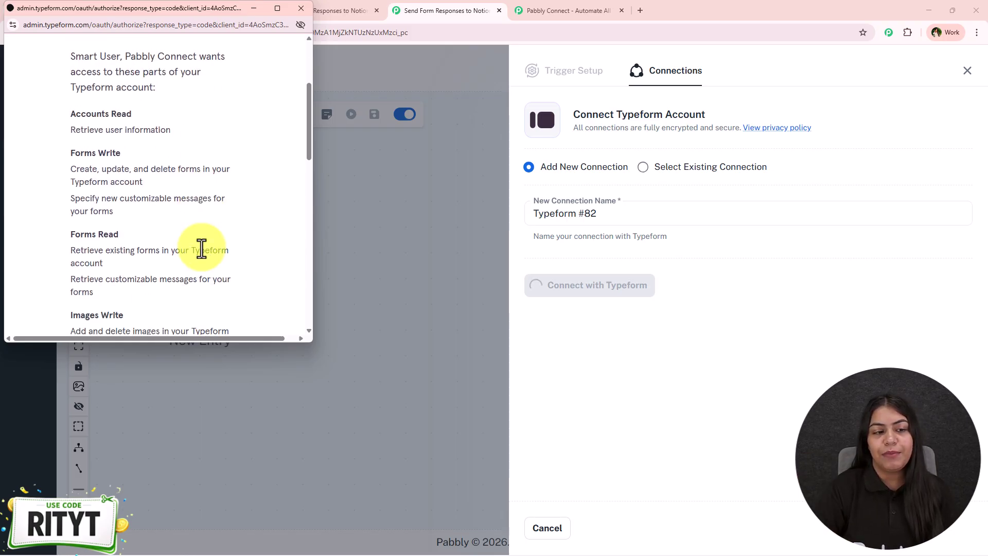
pyautogui.scroll(-7, 200, 257)
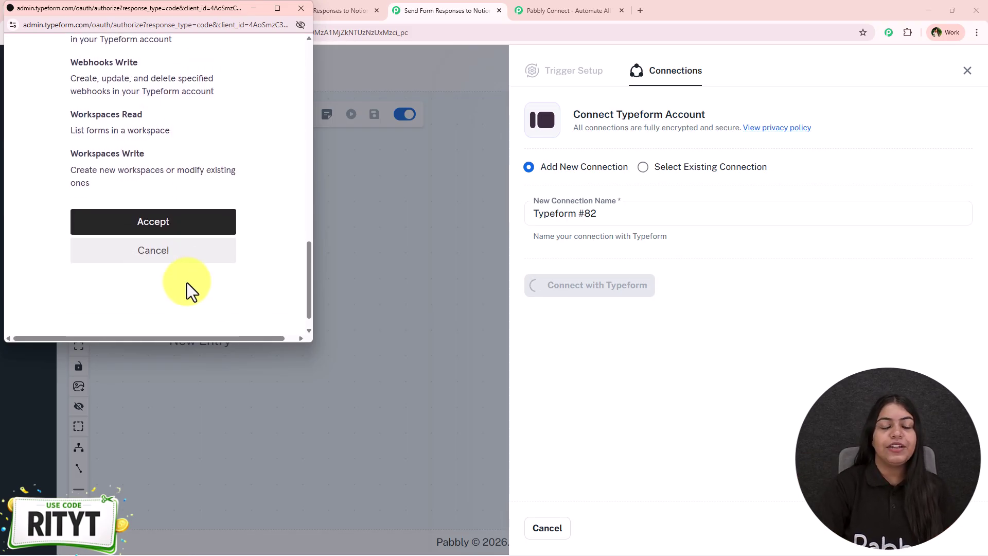
pyautogui.click(186, 231)
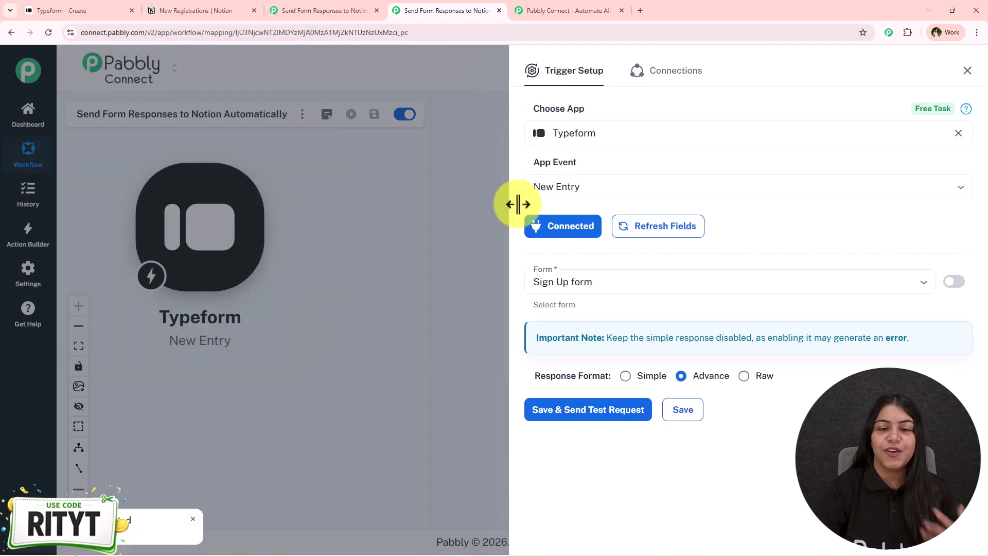
# Step: Choose the Event Registration form for the trigger and save it with a test request
pyautogui.click(562, 282)
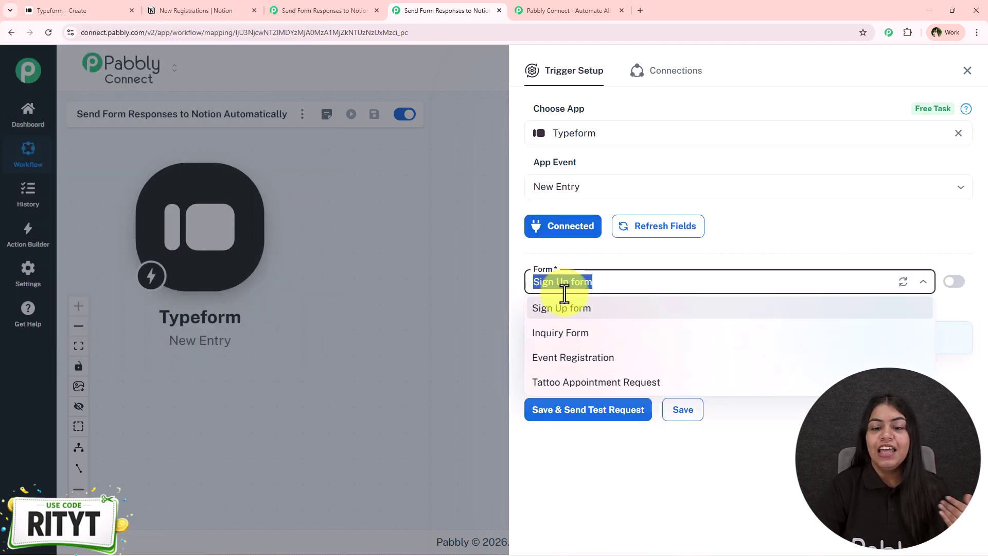
pyautogui.click(575, 356)
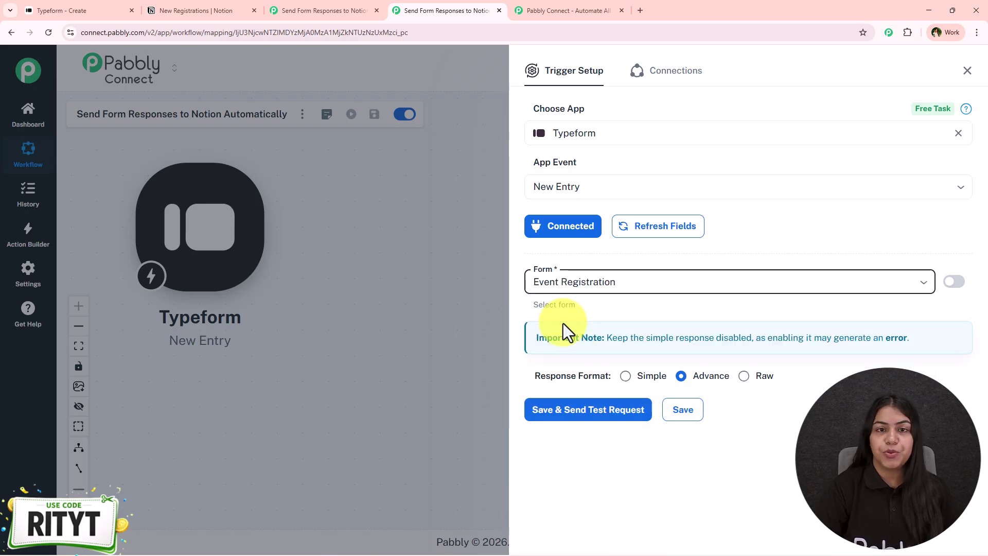
pyautogui.click(568, 415)
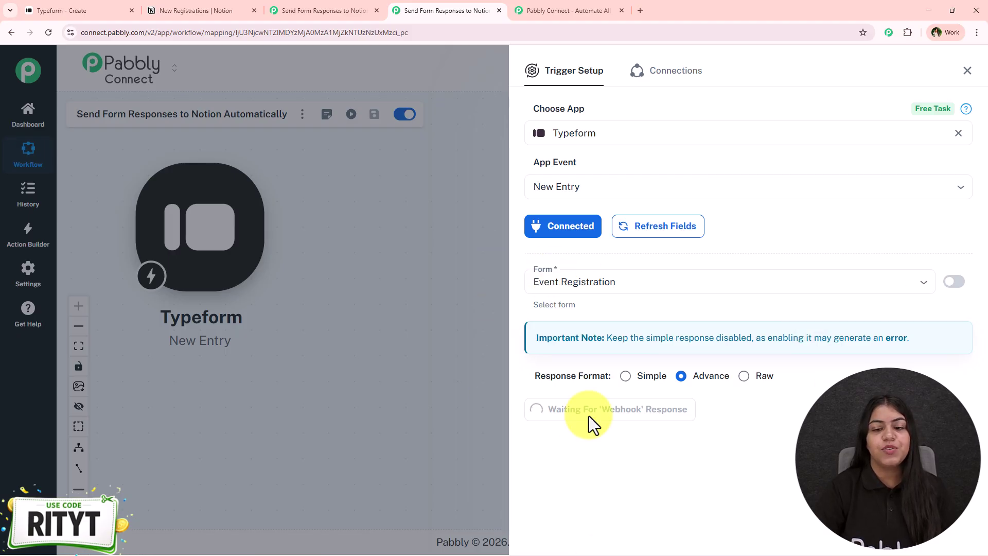
# Step: Look at the New Registrations table in Notion and go through the questions of the Event Registration form in Typeform
pyautogui.click(196, 10)
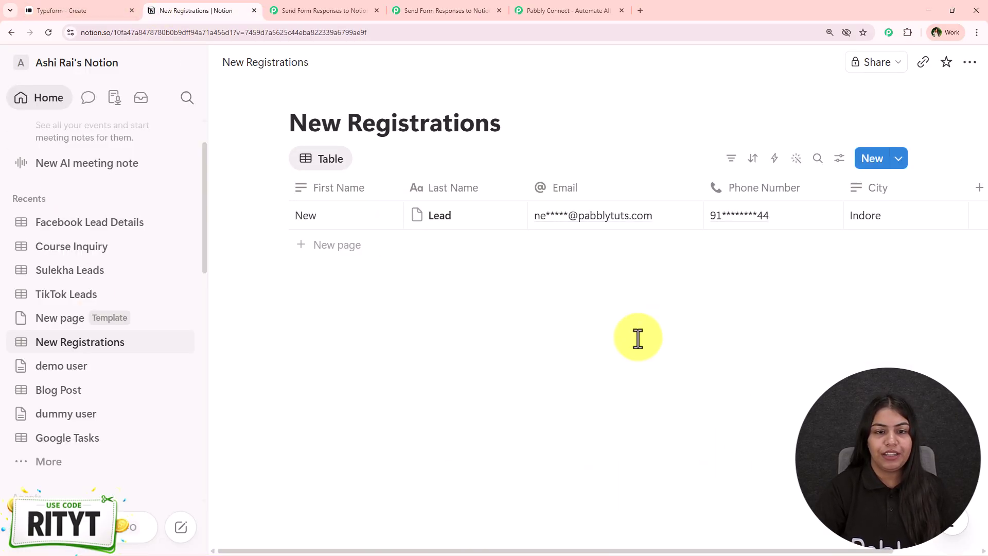
pyautogui.click(84, 10)
pyautogui.click(83, 186)
pyautogui.click(86, 217)
pyautogui.click(87, 244)
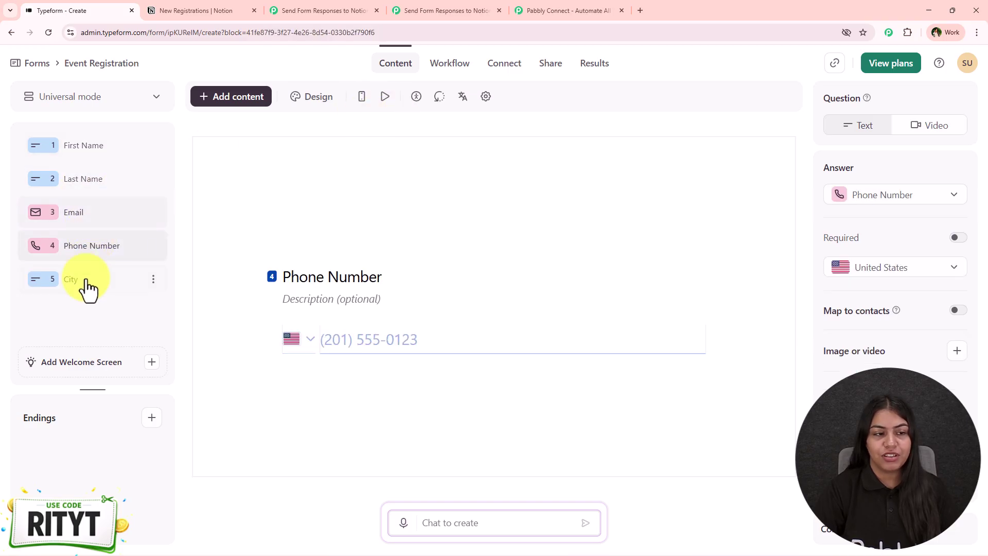
pyautogui.click(86, 281)
# Step: Copy the Event Registration form's share link and open the live form in a new browser tab
pyautogui.click(834, 63)
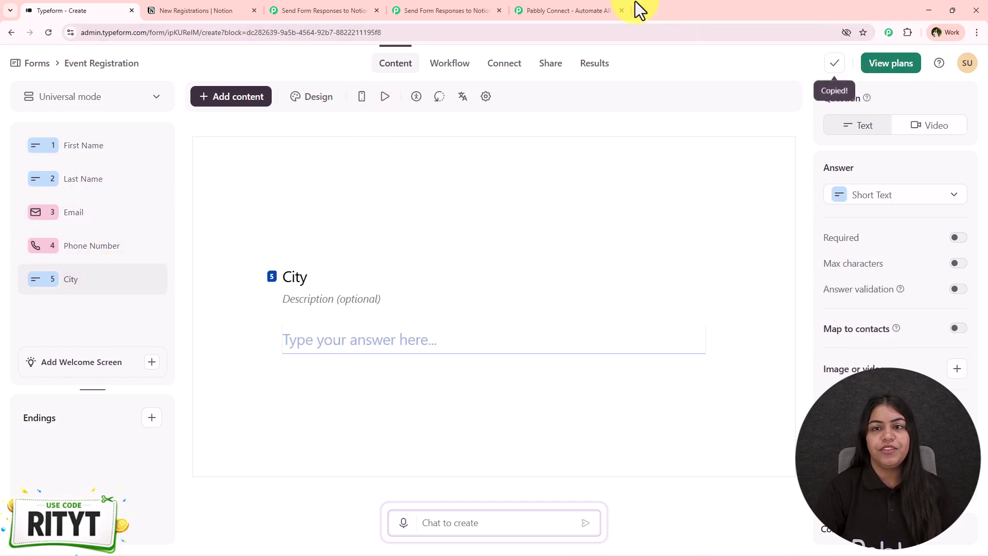
pyautogui.click(638, 5)
pyautogui.hotkey('ctrl', 'v')
pyautogui.press('Return')
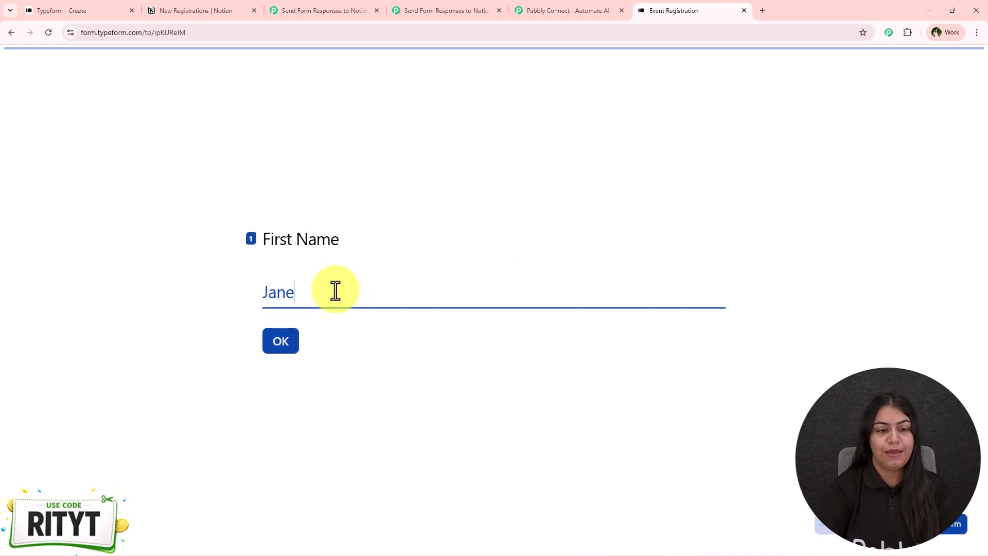
# Step: Answer the form's first three questions with the test registrant's first name, last name and email address
pyautogui.press('Return')
pyautogui.click(335, 292)
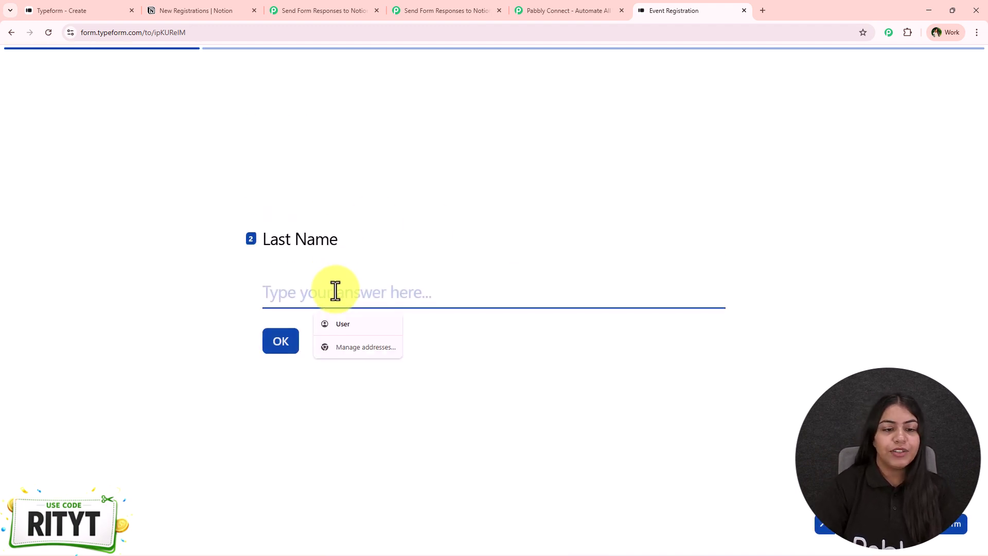
pyautogui.click(338, 325)
pyautogui.press('Return')
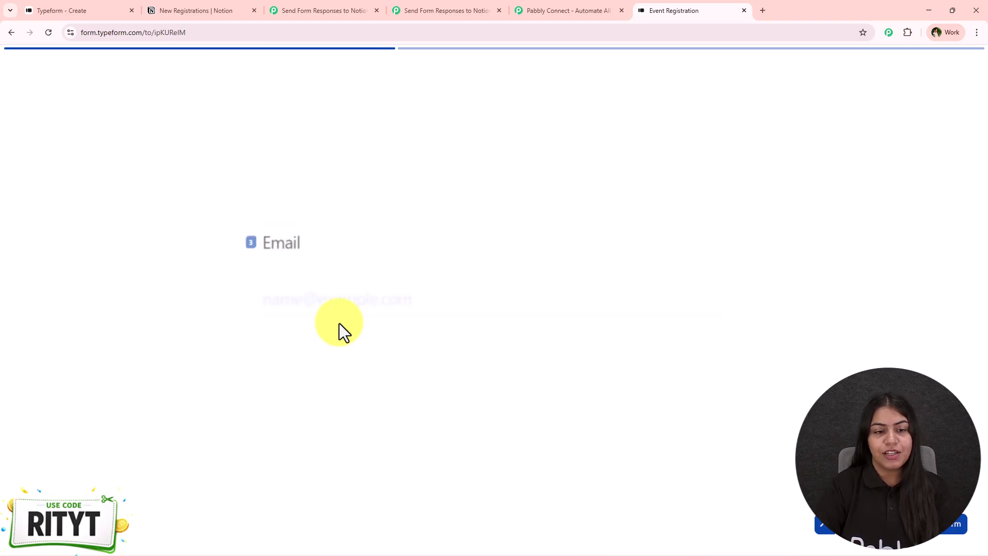
pyautogui.click(336, 290)
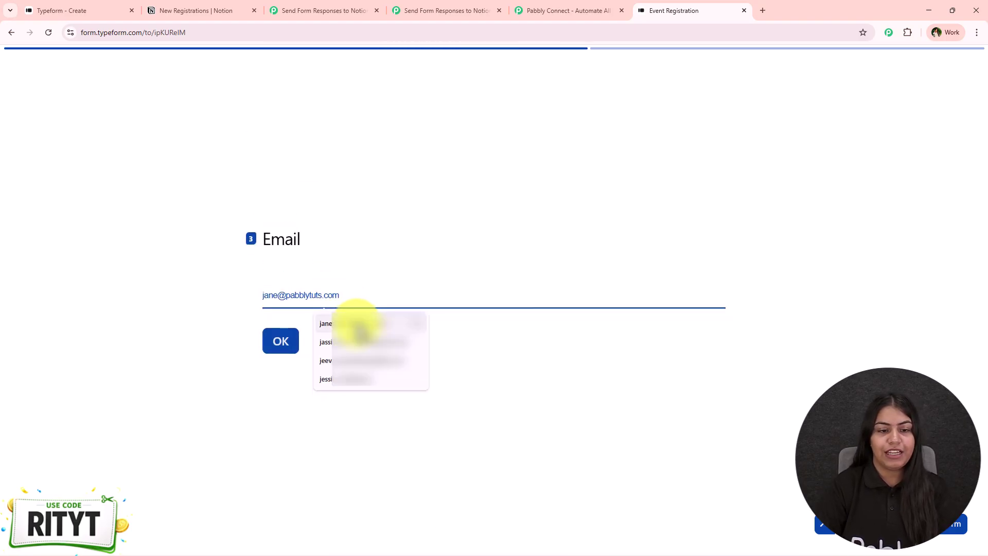
pyautogui.click(353, 320)
pyautogui.click(270, 342)
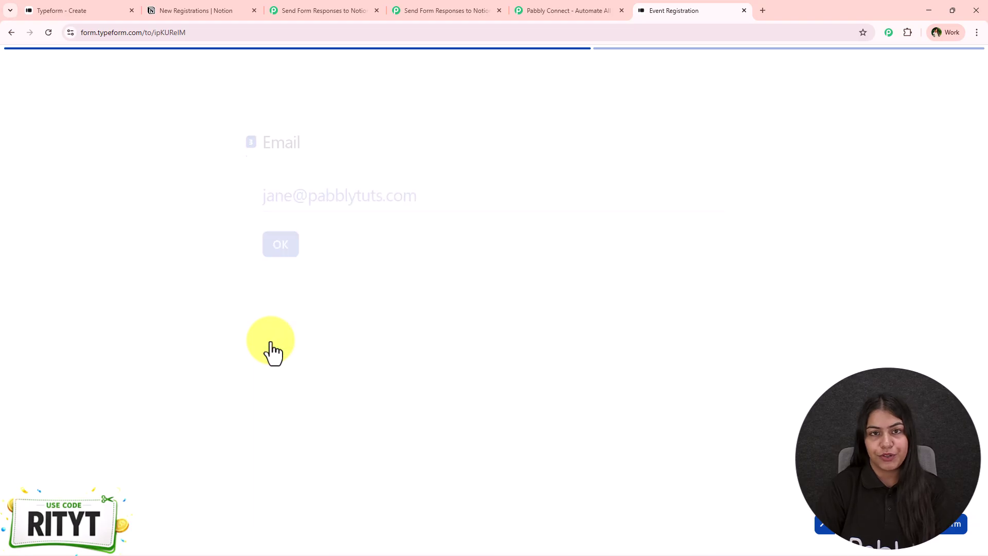
# Step: Set the phone country to India, enter the registrant's phone number and the city Bhopal, and submit the form
pyautogui.click(289, 292)
pyautogui.click(288, 295)
pyautogui.write('in')
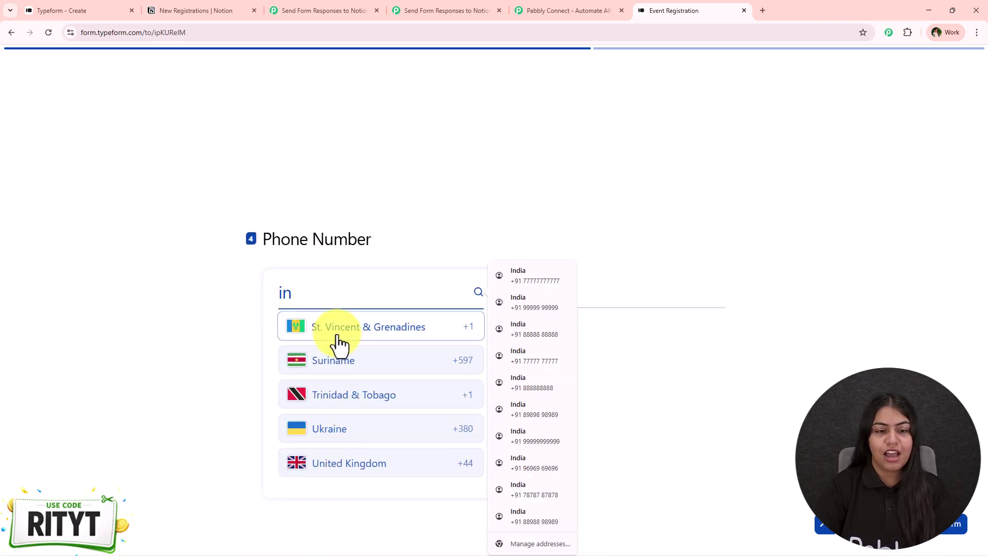
pyautogui.write('d')
pyautogui.click(335, 342)
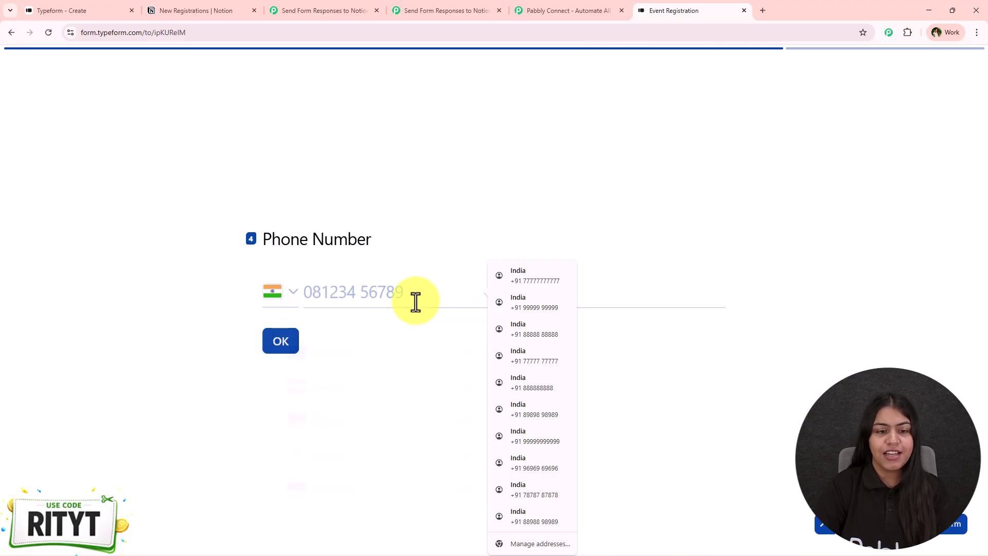
pyautogui.click(410, 300)
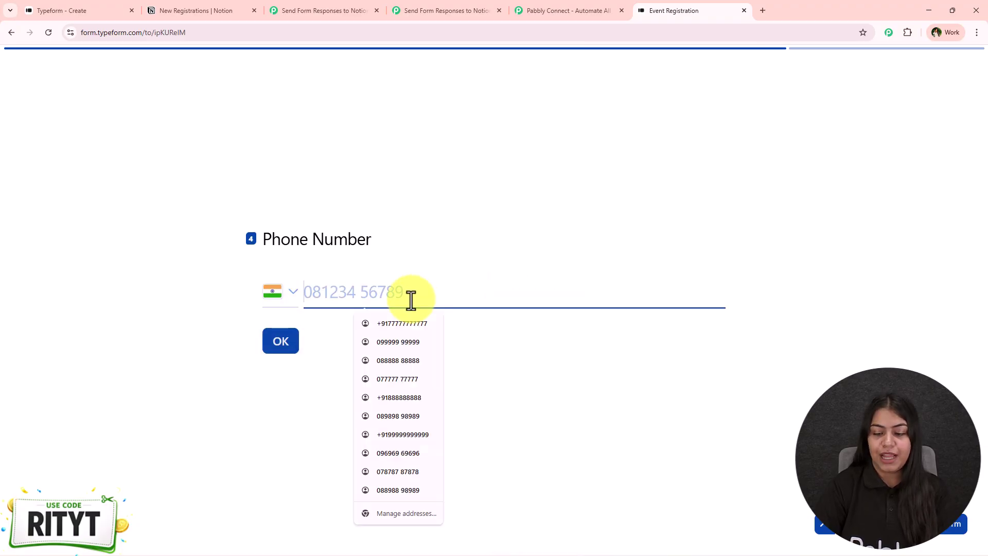
pyautogui.click(399, 348)
pyautogui.click(283, 353)
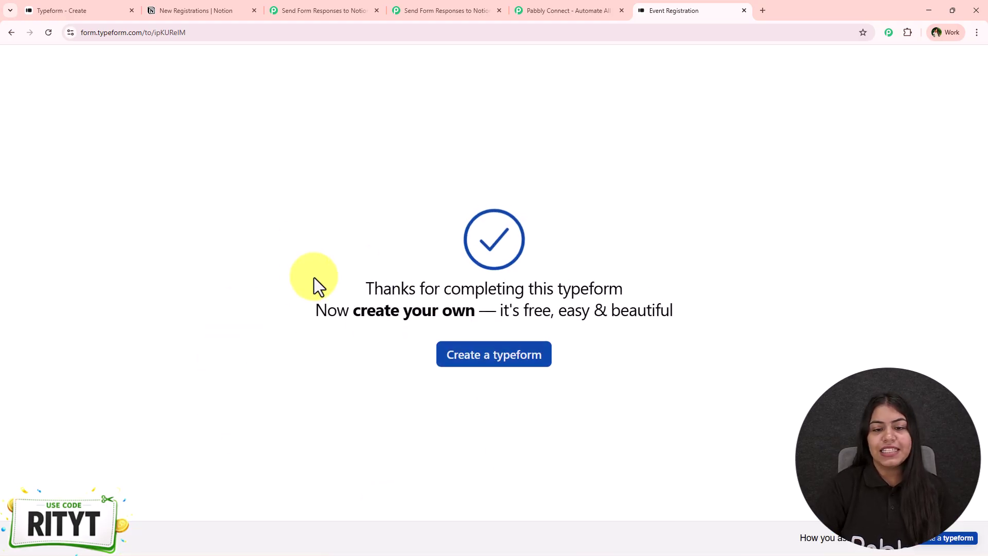
pyautogui.moveTo(313, 284); pyautogui.dragTo(697, 310)
pyautogui.click(388, 319)
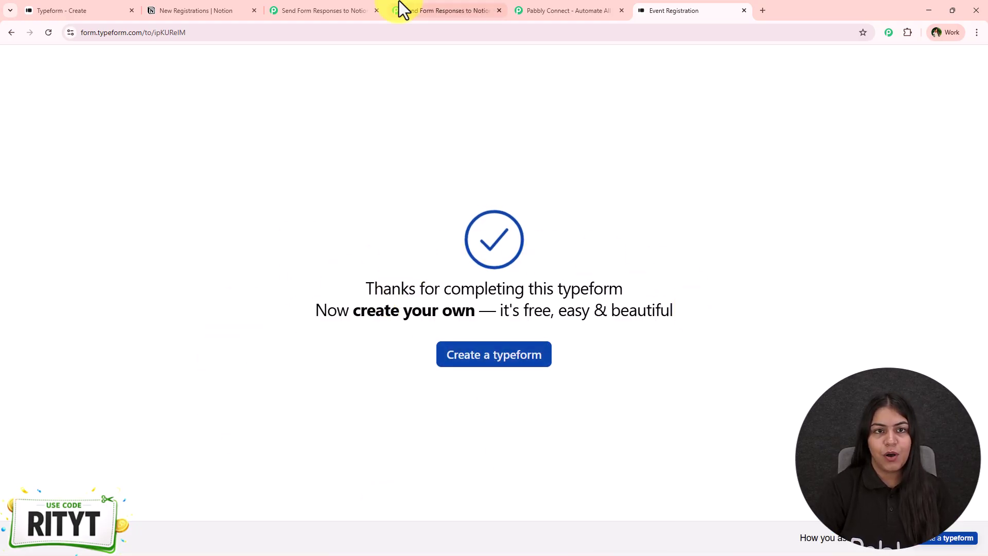
# Step: Review the captured Typeform response in the Pabbly Connect workflow, close the trigger setup and check the New Registrations table in Notion
pyautogui.click(443, 11)
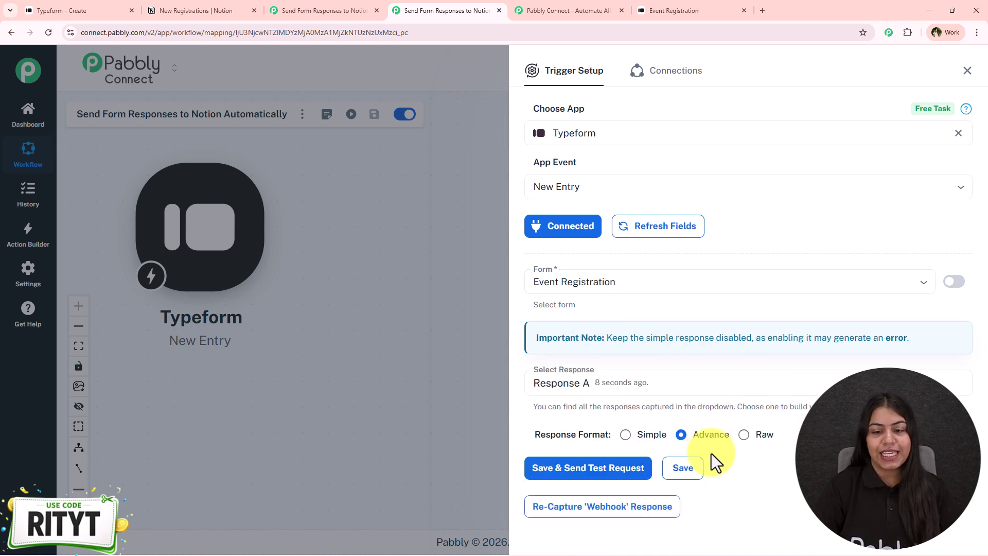
pyautogui.scroll(-6, 731, 394)
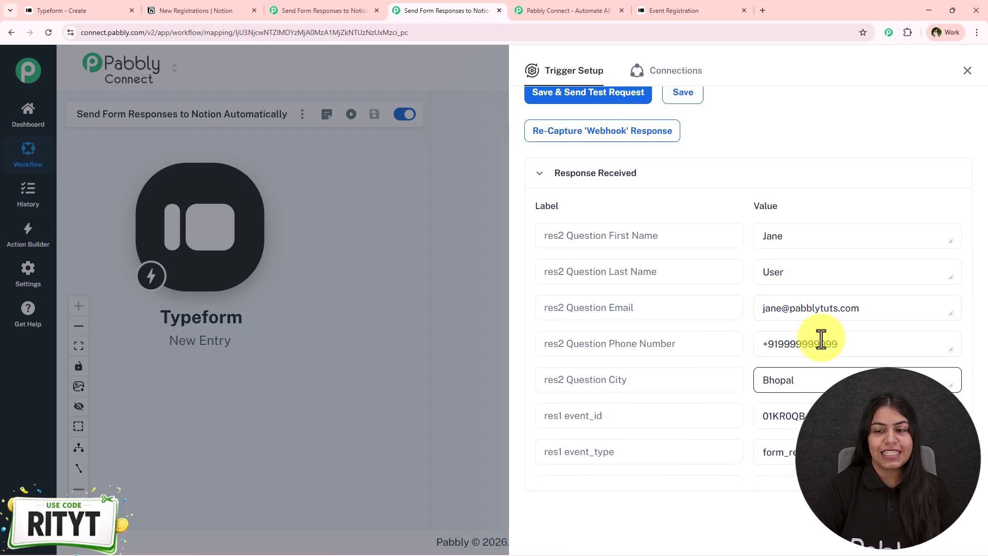
pyautogui.click(436, 341)
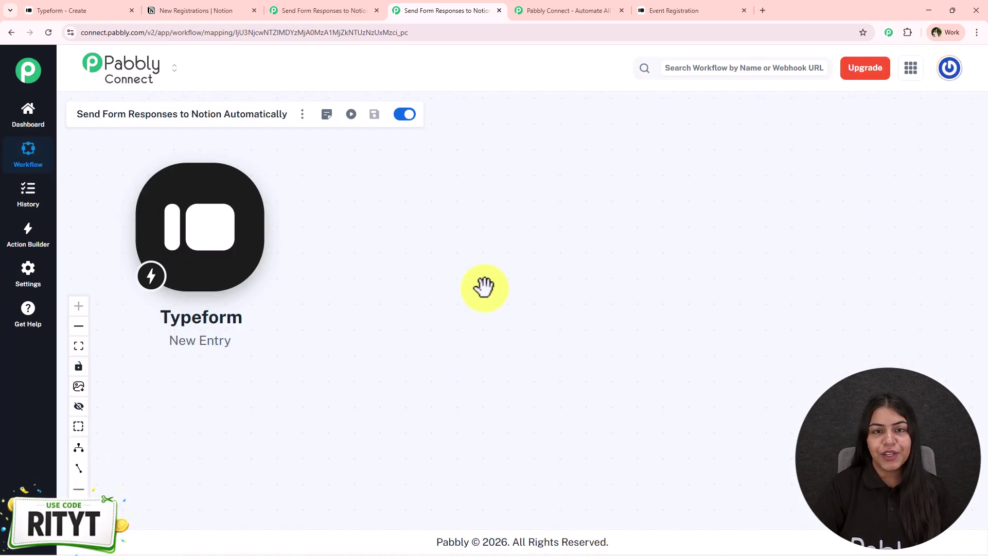
pyautogui.click(214, 10)
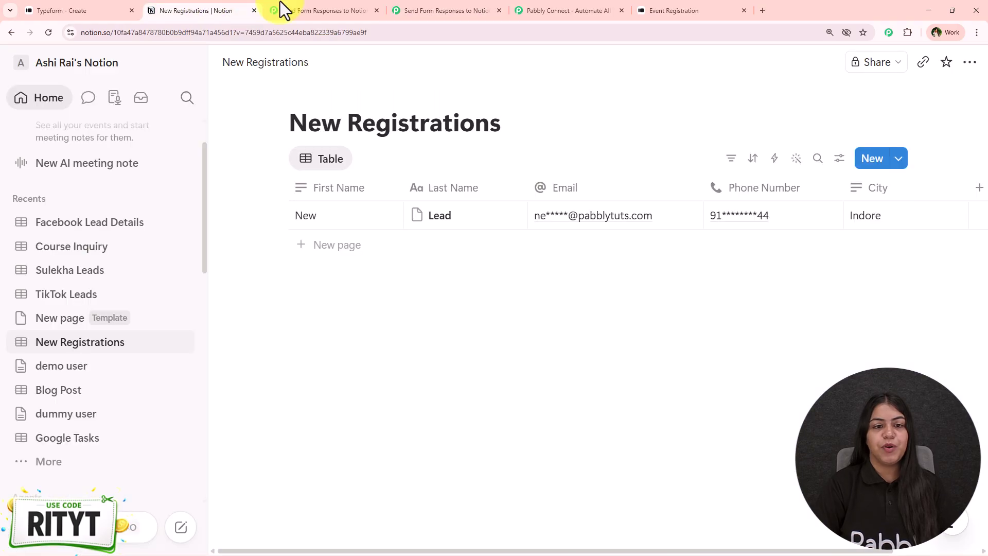
# Step: Return to the Pabbly Connect workflow and add a Notion action after Typeform with the event Create Database Item
pyautogui.click(397, 10)
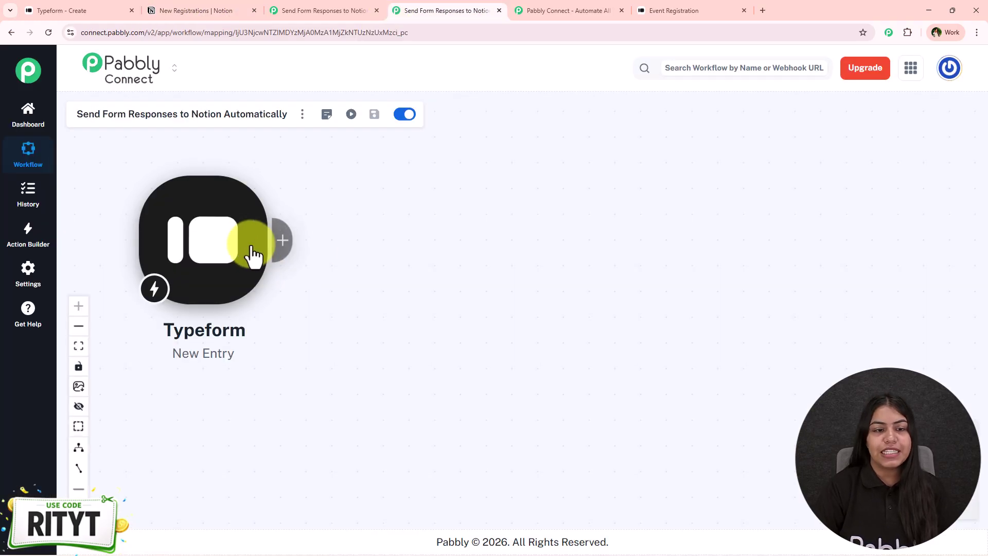
pyautogui.click(278, 255)
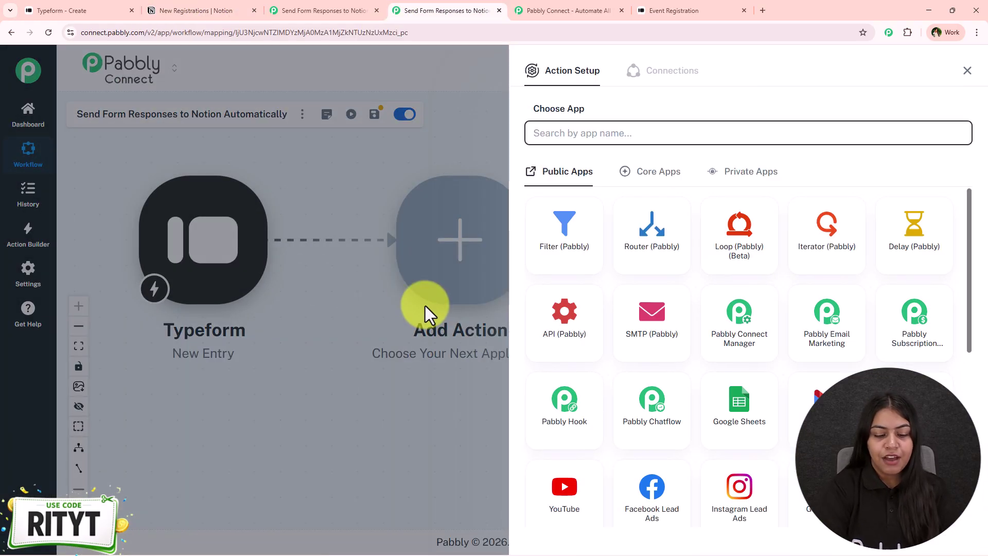
pyautogui.write('Noti')
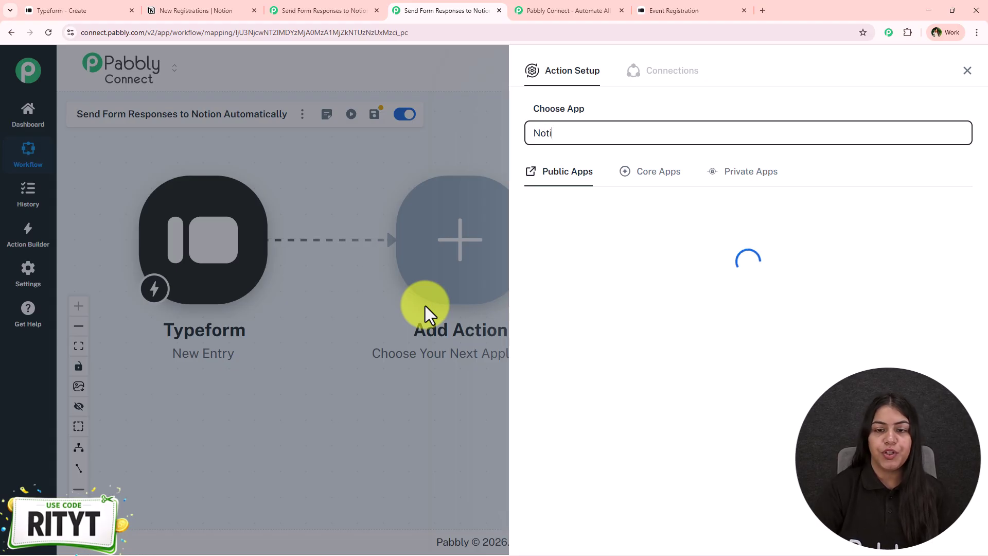
pyautogui.click(756, 242)
pyautogui.click(678, 187)
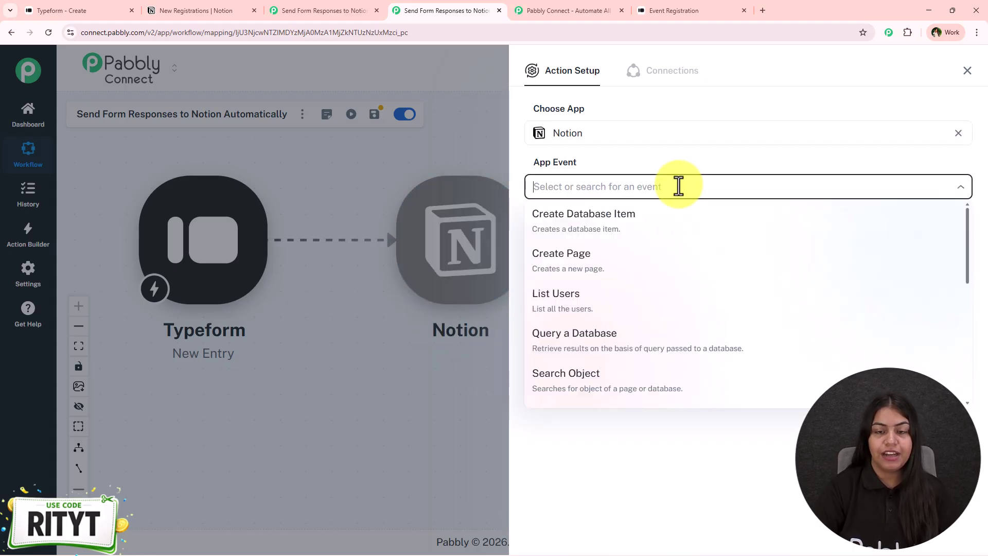
pyautogui.click(763, 242)
# Step: Start a new Notion connection for the Create Database Item action instead of reusing the existing one
pyautogui.click(546, 233)
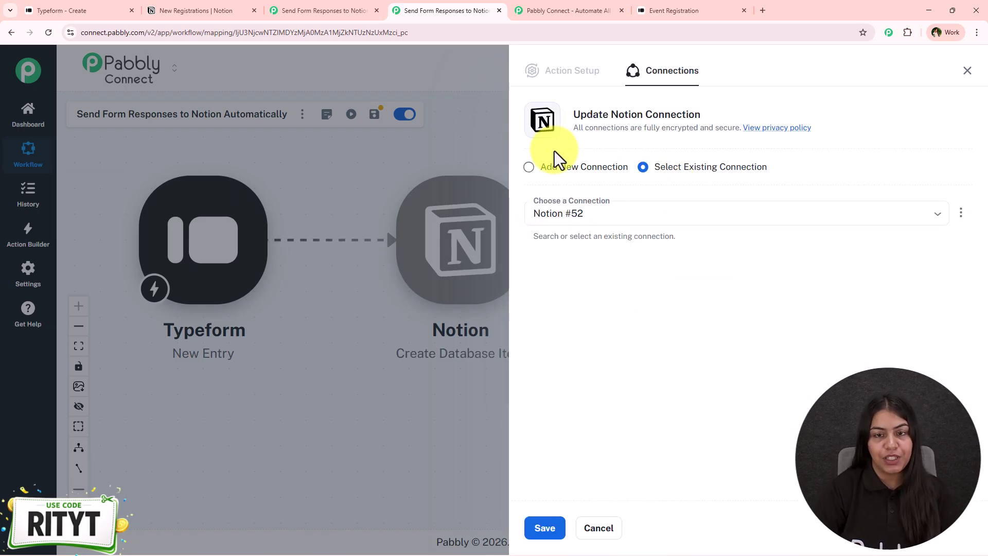
pyautogui.moveTo(653, 171); pyautogui.dragTo(788, 179)
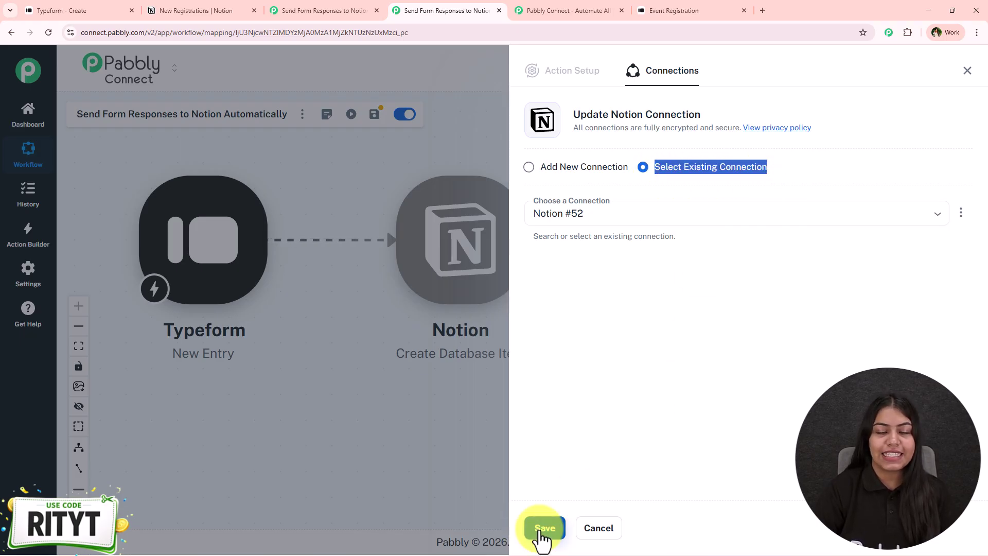
pyautogui.click(674, 410)
pyautogui.click(529, 167)
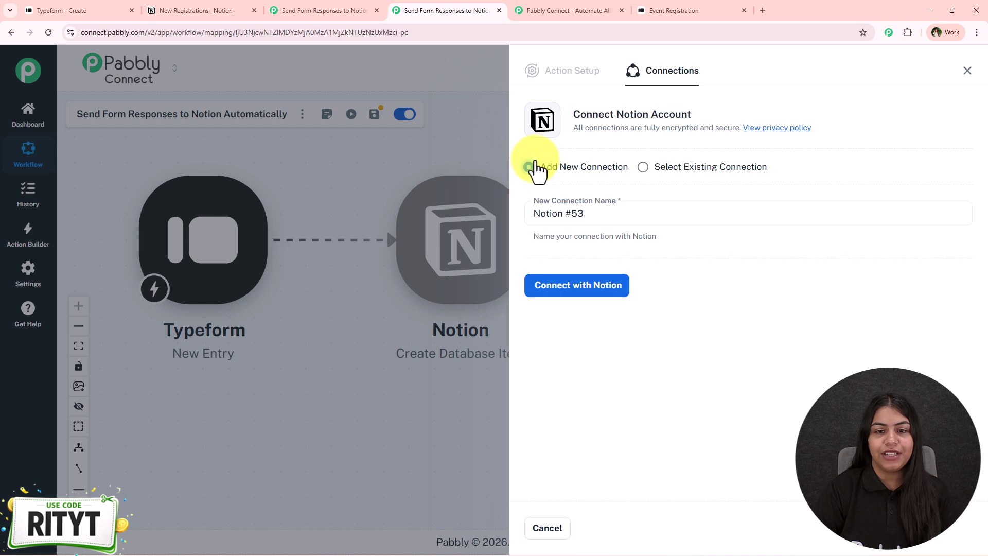
pyautogui.click(600, 289)
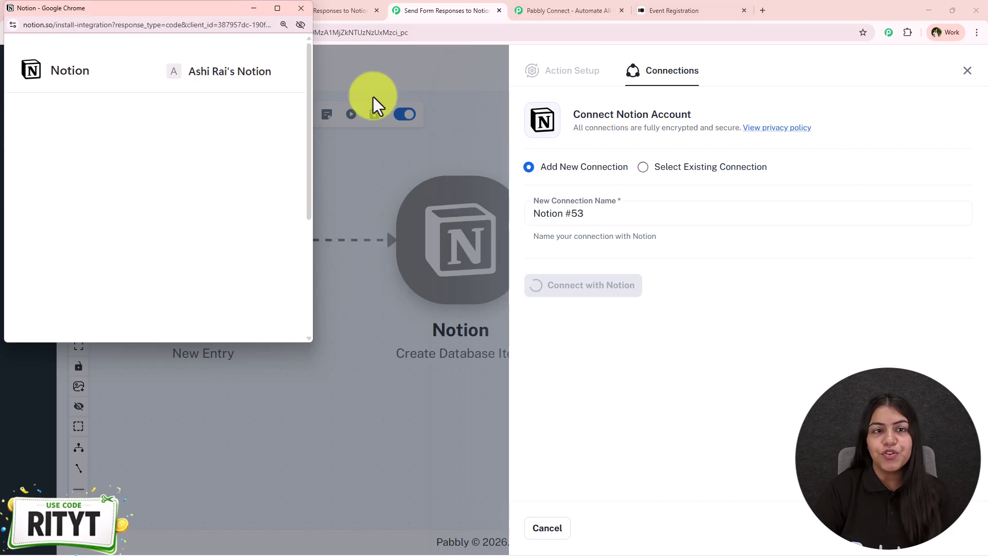
# Step: Review the private pages in the Notion authorization window, keep them all selected, and allow Pabbly Connect to access them
pyautogui.moveTo(223, 11); pyautogui.dragTo(238, 41)
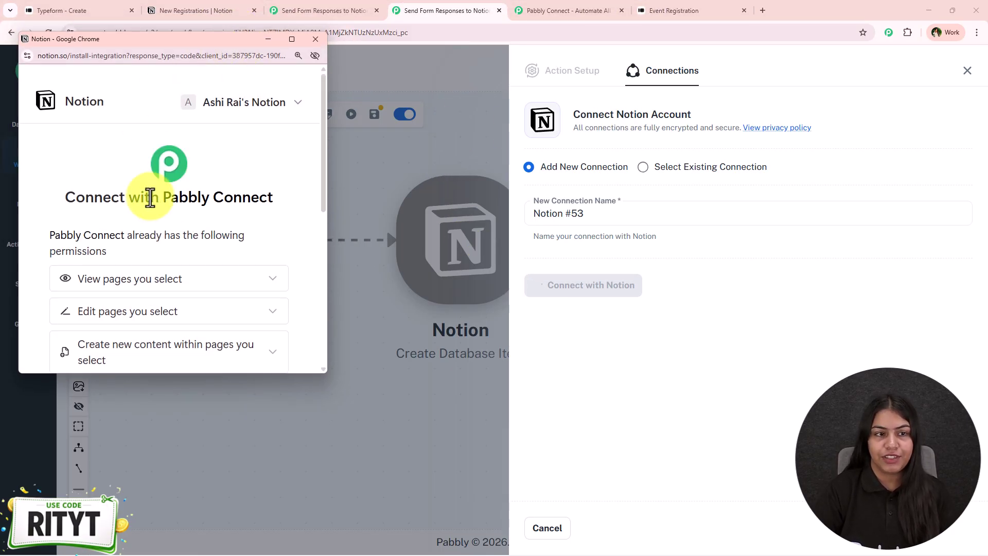
pyautogui.scroll(-6, 190, 280)
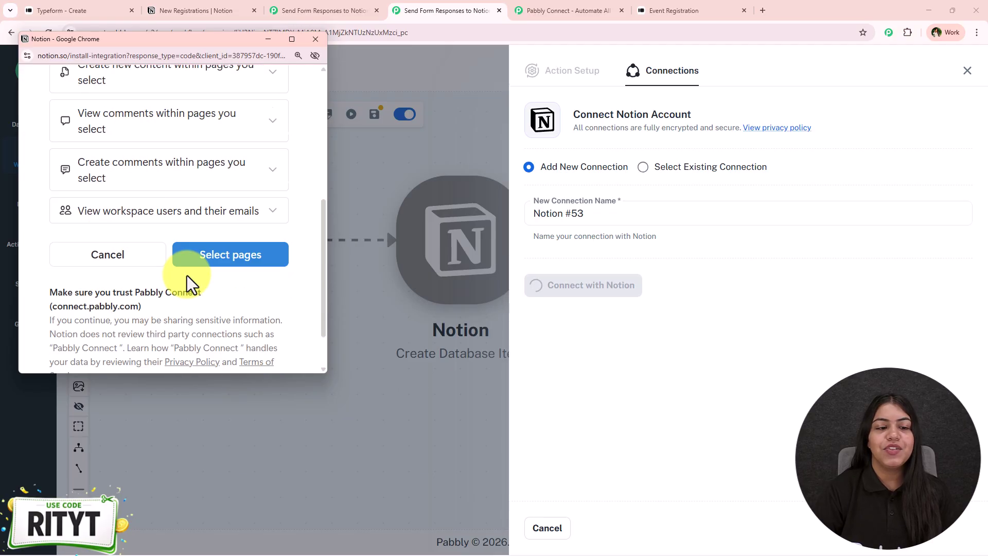
pyautogui.click(230, 226)
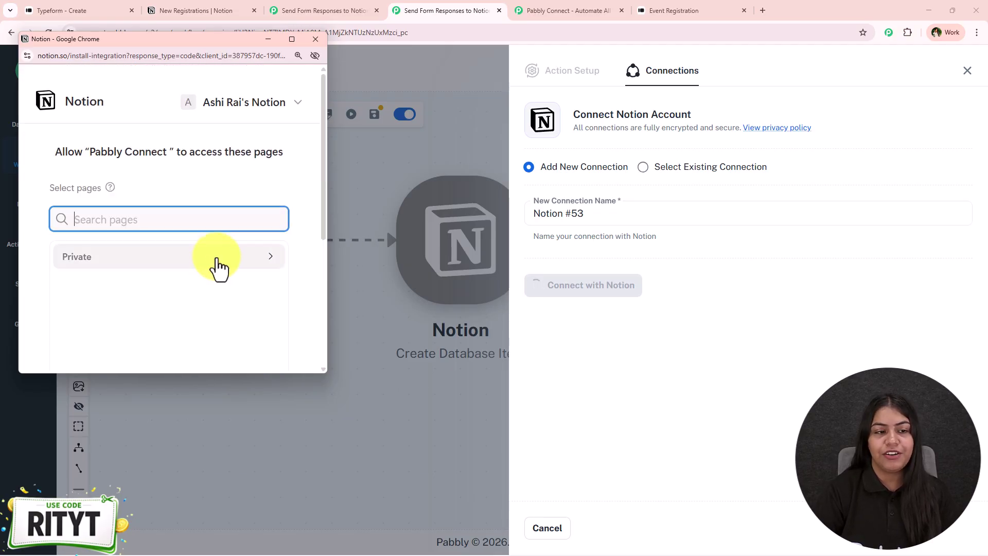
pyautogui.click(216, 257)
pyautogui.scroll(-15, 221, 303)
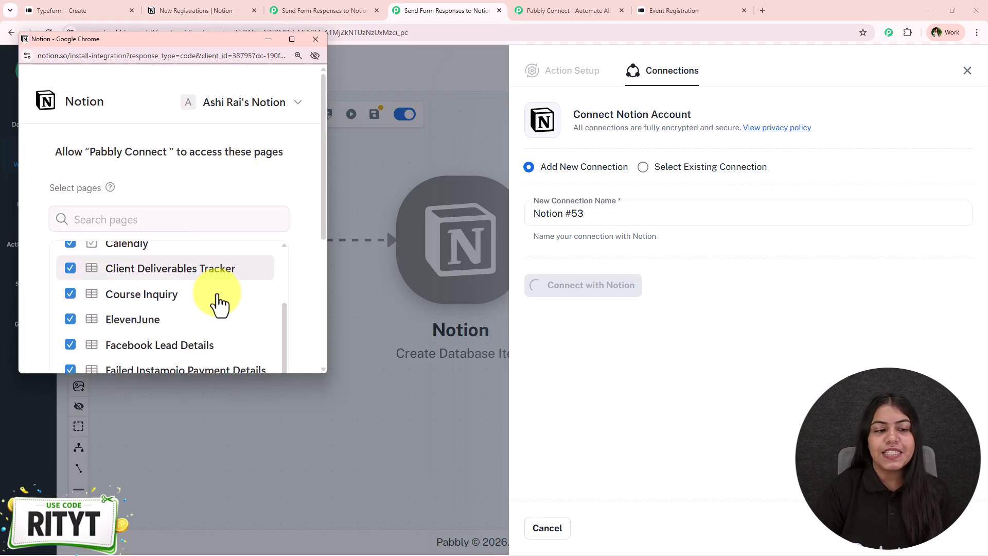
pyautogui.scroll(15, 219, 303)
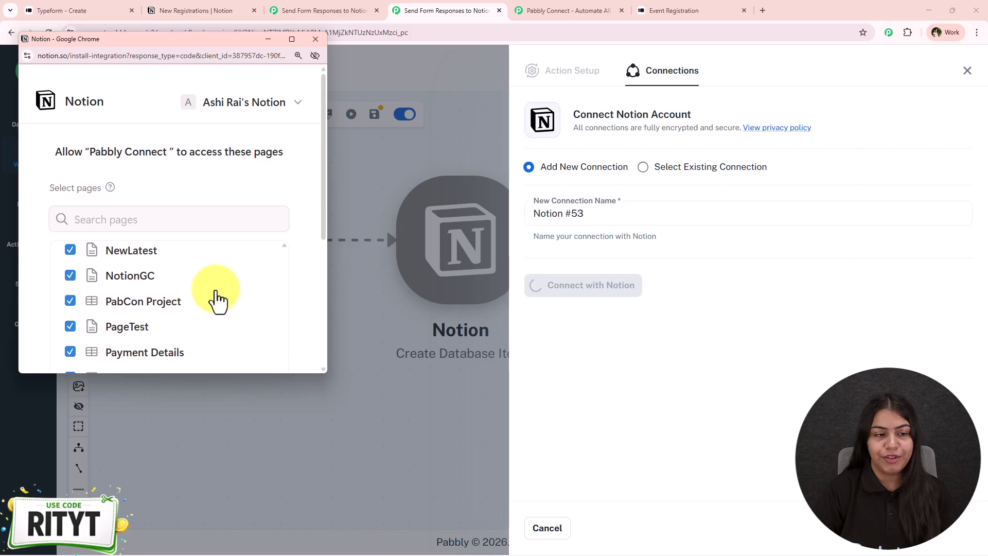
pyautogui.scroll(-5, 255, 170)
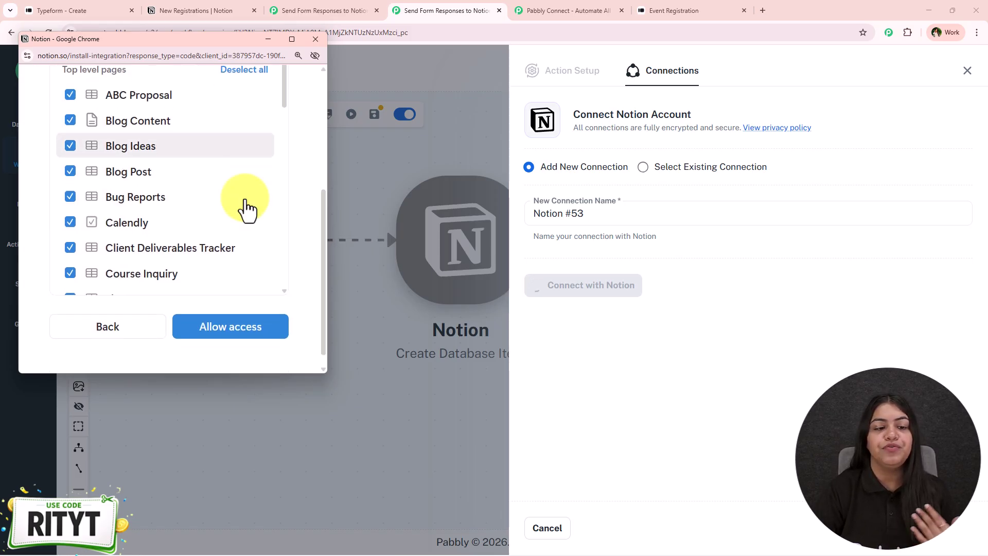
pyautogui.click(230, 317)
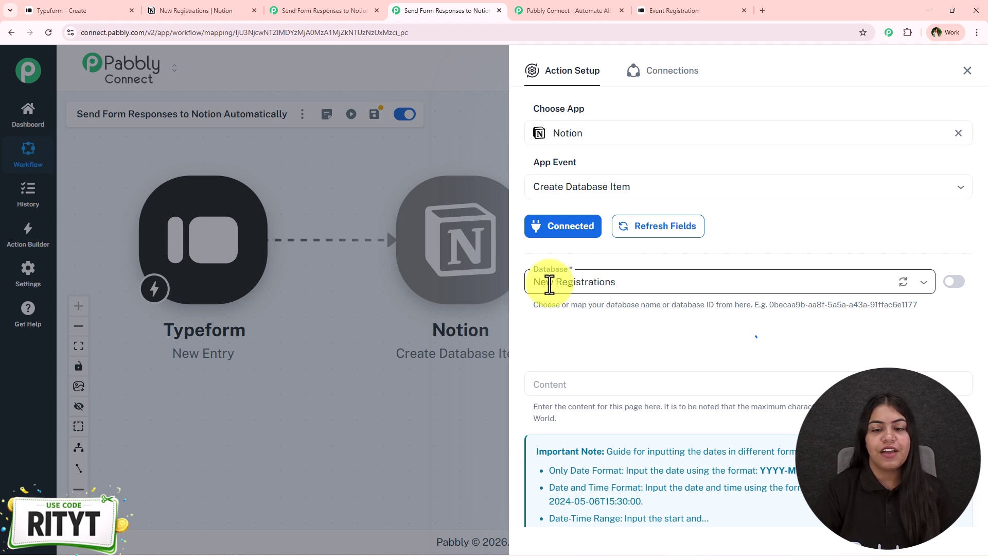
# Step: Set the Notion action's database to New Registrations and activate its Email field for mapping
pyautogui.scroll(-2, 722, 281)
pyautogui.scroll(-1, 722, 282)
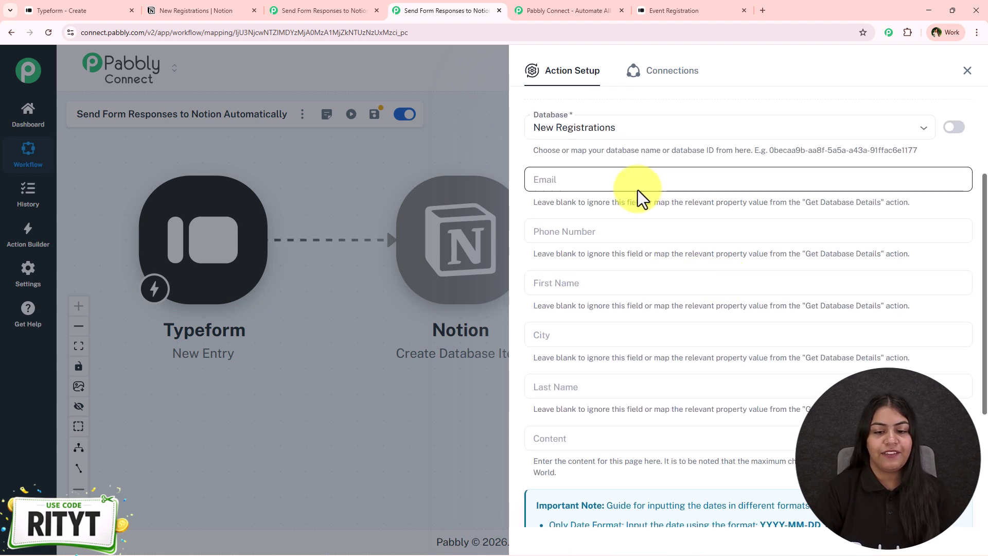
pyautogui.click(583, 181)
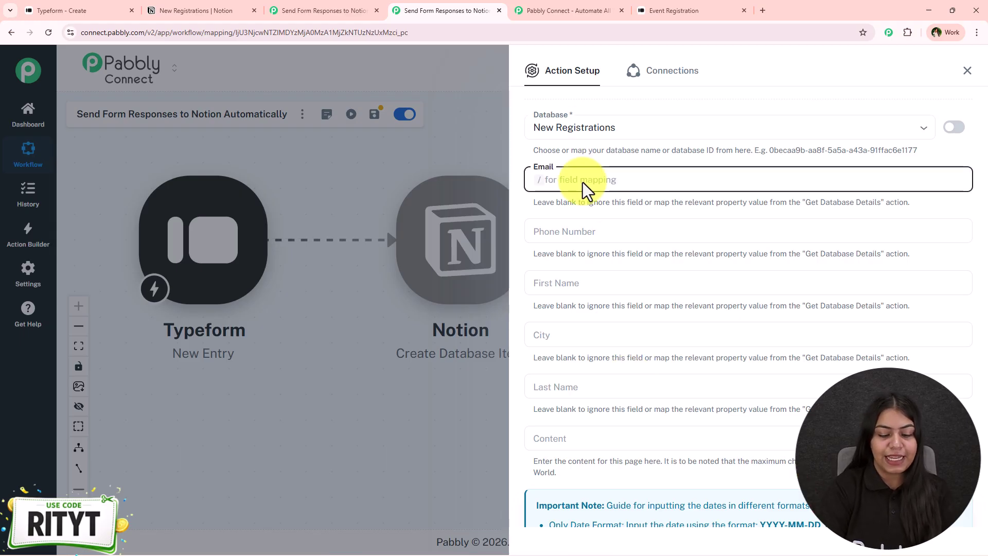
pyautogui.write('jane@')
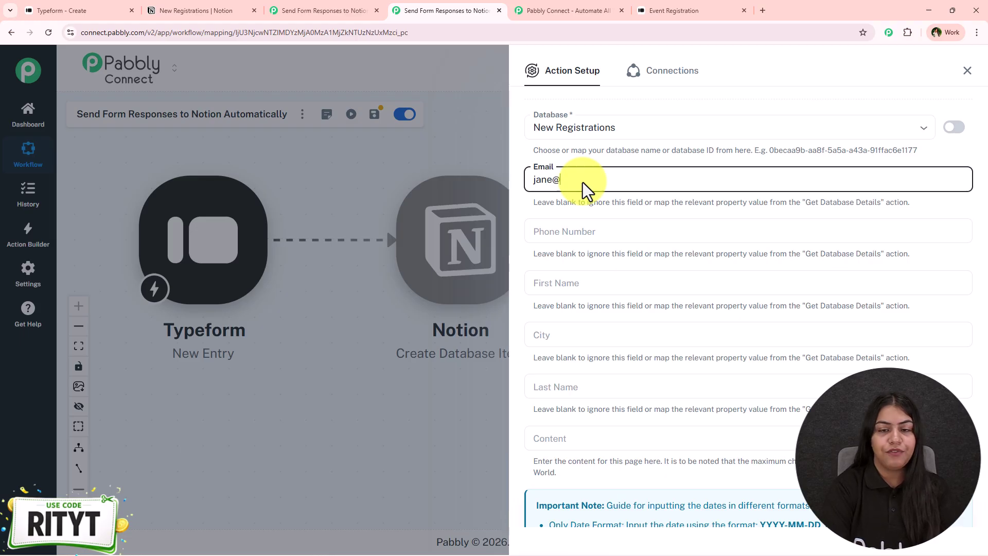
pyautogui.hotkey('ctrl', 'a')
pyautogui.press('BackSpace')
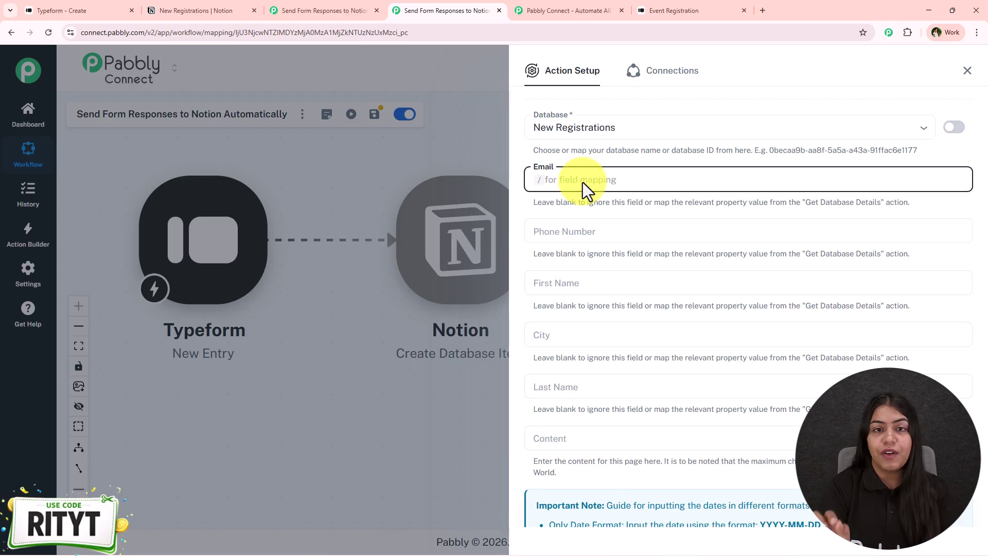
# Step: Map the Email and Phone Number fields to the matching answers from the Typeform New Entry response
pyautogui.write('/@')
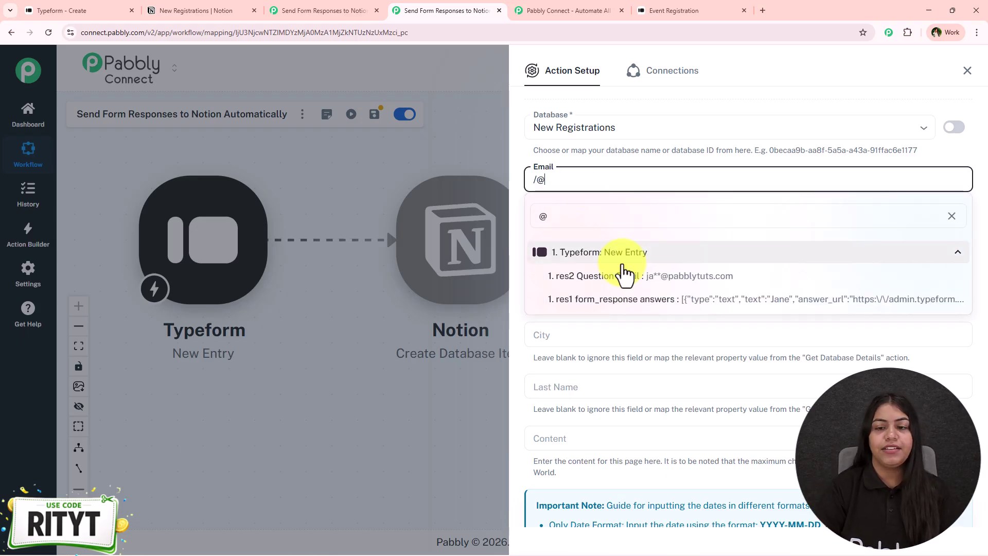
pyautogui.click(618, 272)
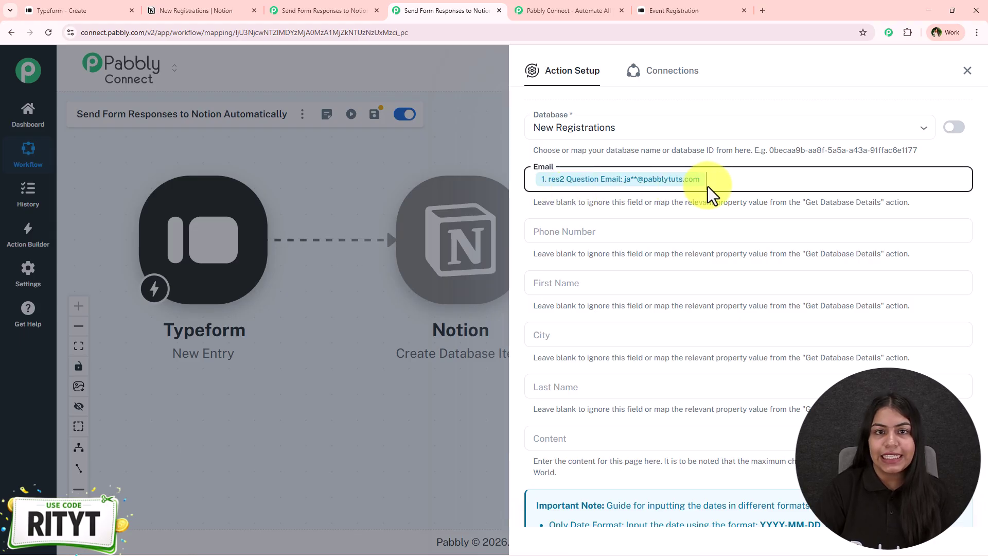
pyautogui.click(700, 231)
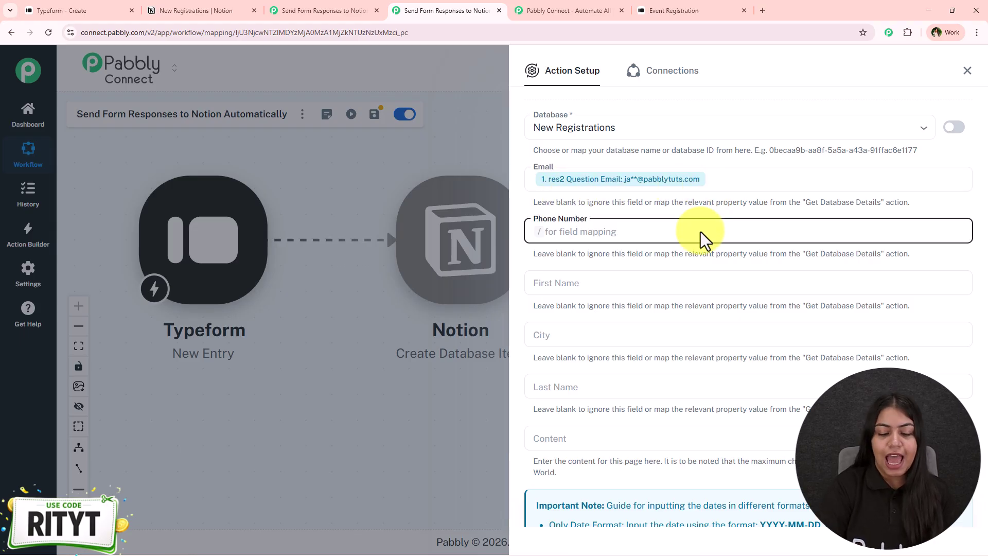
pyautogui.write('/ph')
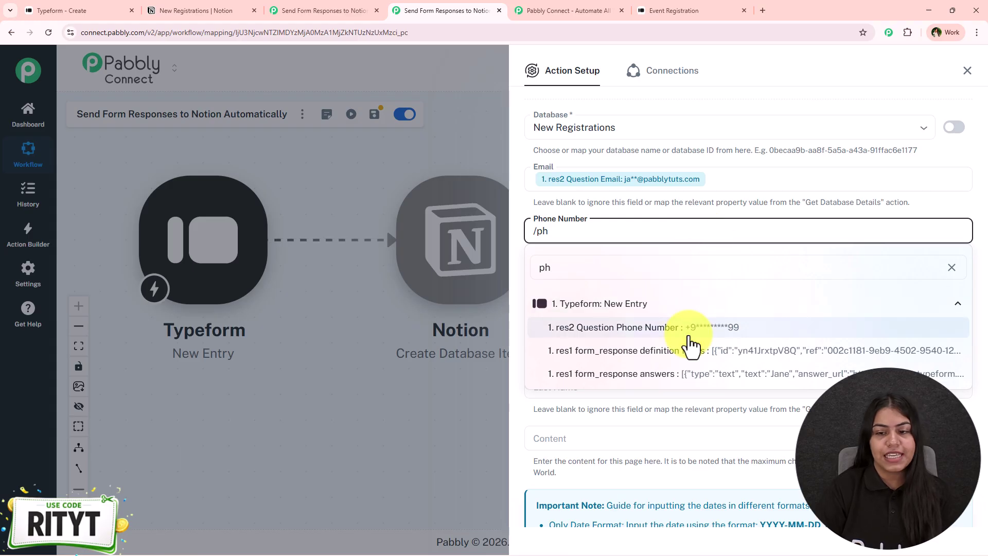
pyautogui.click(689, 336)
# Step: Map the First Name and City fields to the Typeform First Name and City answers
pyautogui.click(642, 283)
pyautogui.write('/')
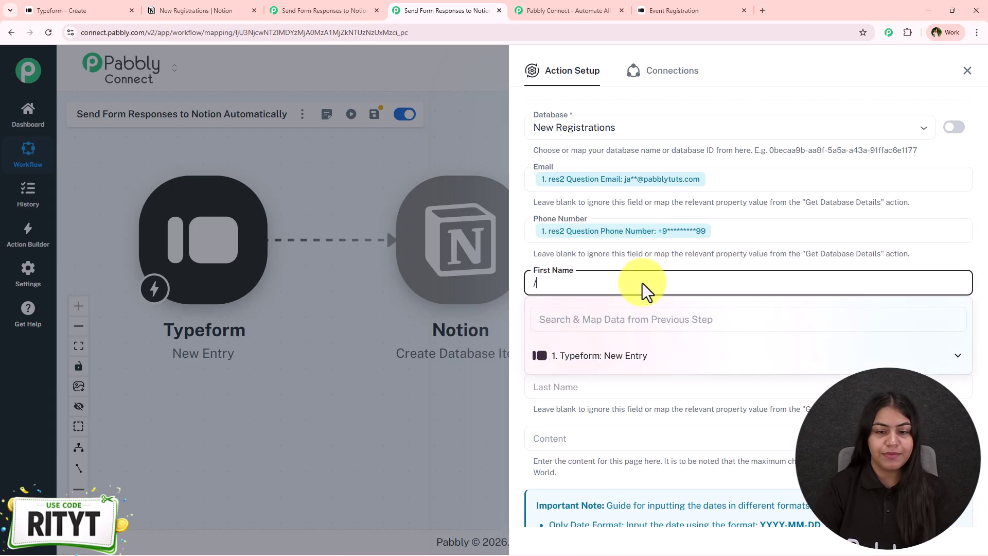
pyautogui.write('f')
pyautogui.click(608, 378)
pyautogui.click(571, 338)
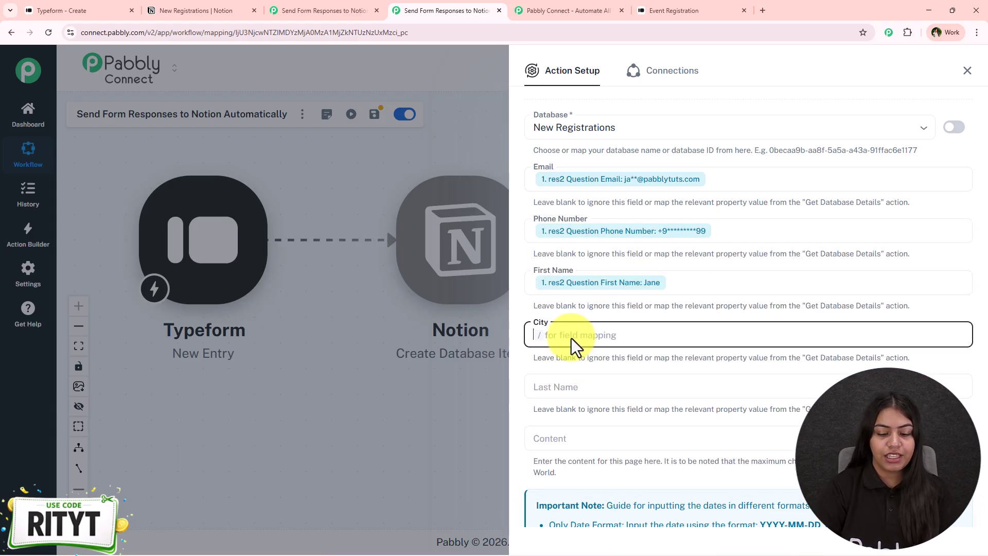
pyautogui.write('/cit')
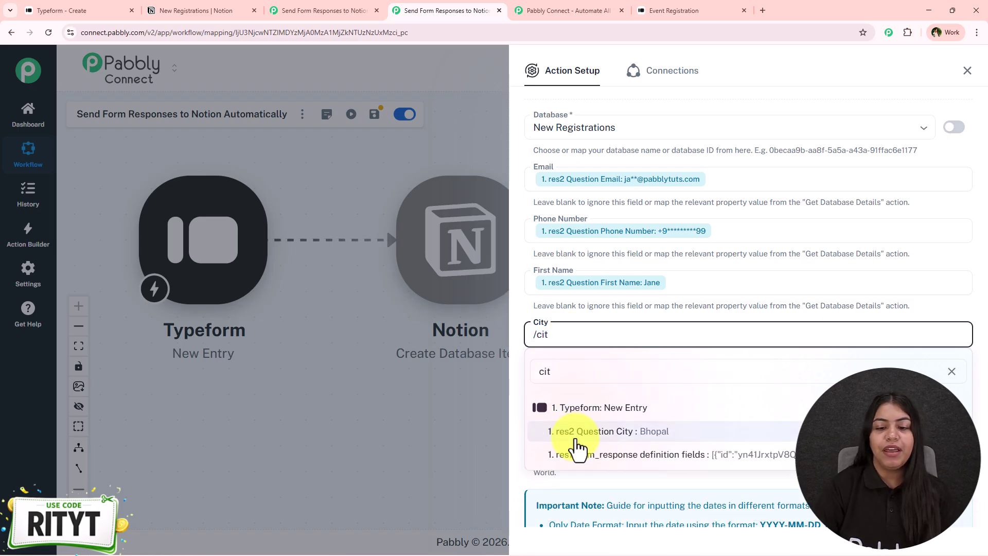
pyautogui.click(577, 438)
# Step: Map the Last Name field to the Typeform Last Name answer and review the mapped fields
pyautogui.click(557, 385)
pyautogui.write('/la')
pyautogui.press('BackSpace')
pyautogui.press('BackSpace')
pyautogui.press('BackSpace')
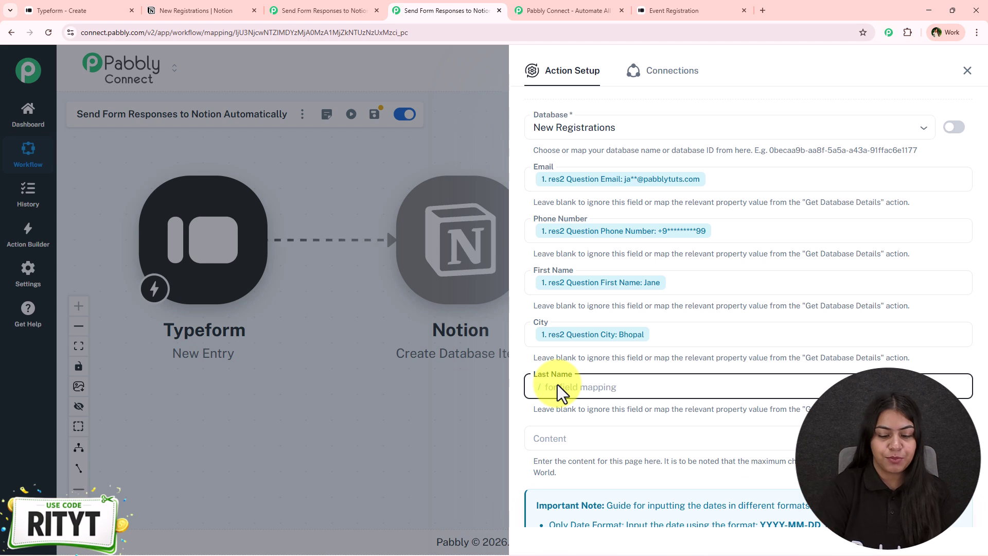
pyautogui.write('/last')
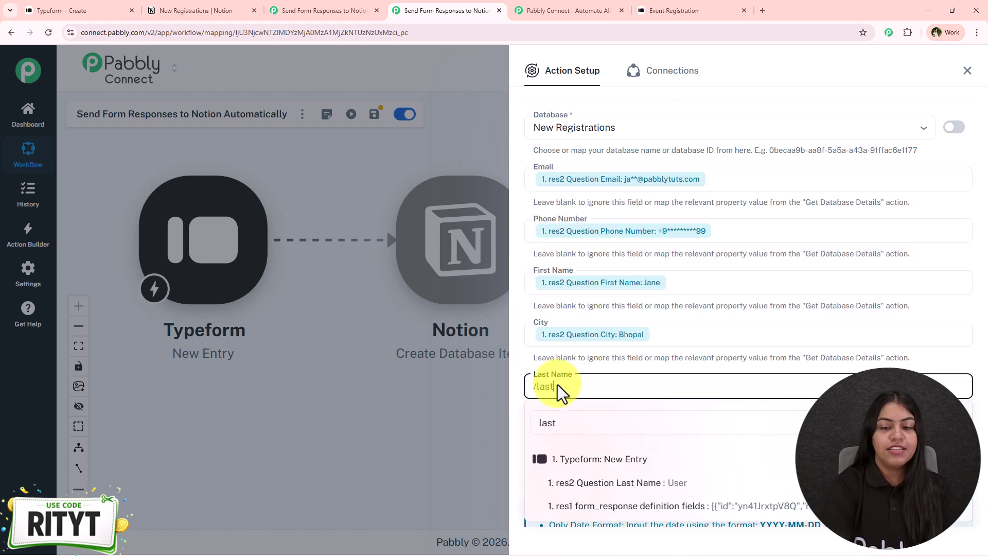
pyautogui.click(601, 484)
pyautogui.scroll(-3, 658, 304)
pyautogui.scroll(4, 633, 297)
pyautogui.scroll(-4, 633, 360)
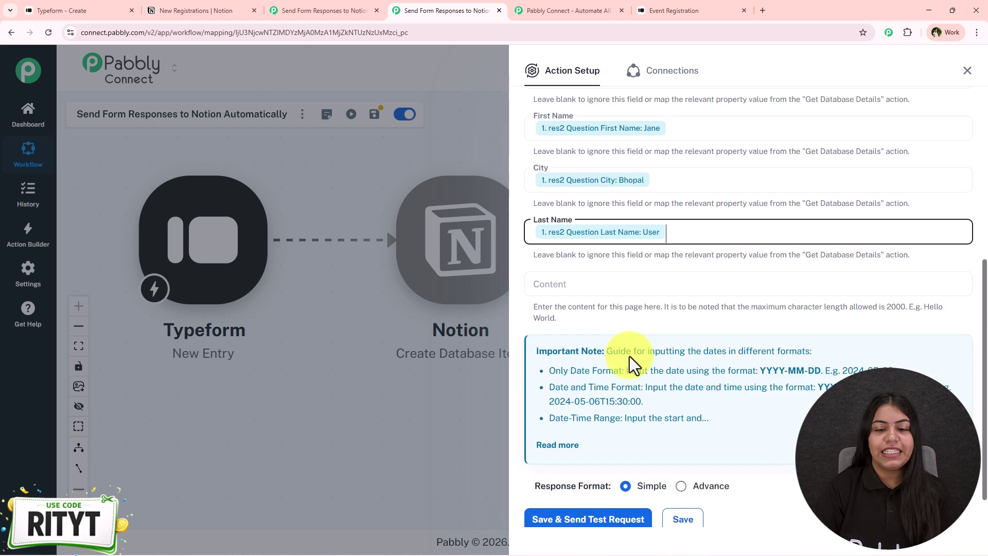
# Step: Save the Notion action with Content left blank and send a test request, then close its setup and move the Notion node lower
pyautogui.click(677, 283)
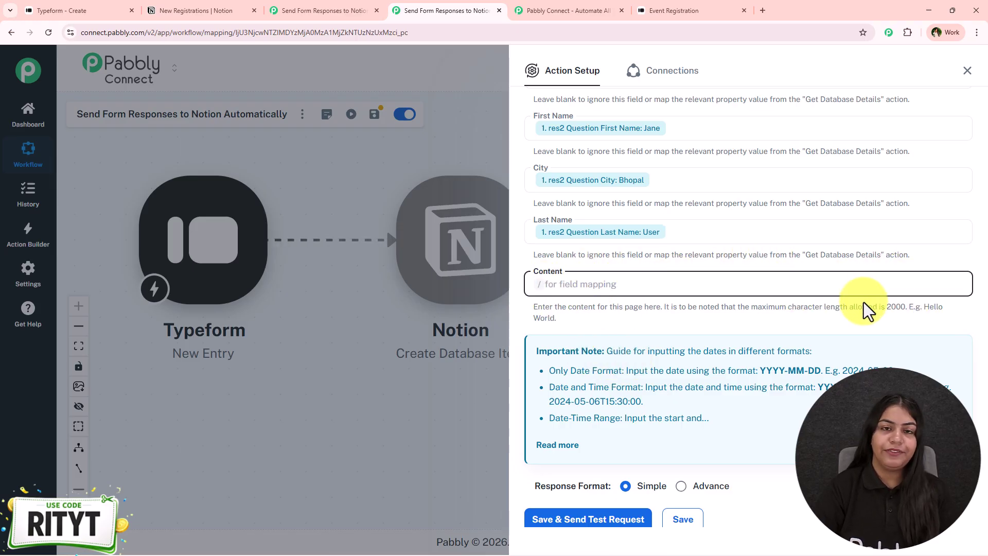
pyautogui.click(613, 520)
pyautogui.scroll(-1, 677, 439)
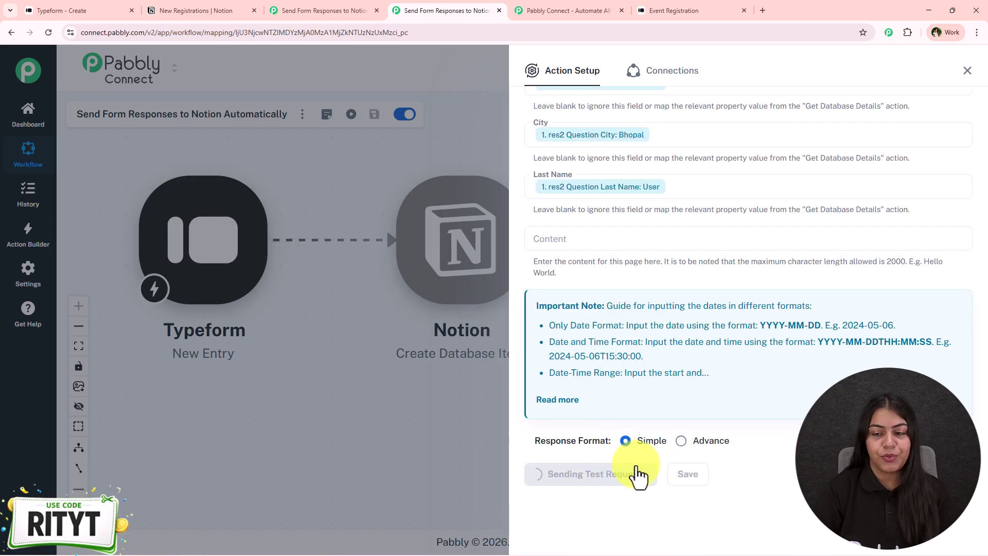
pyautogui.scroll(-2, 760, 413)
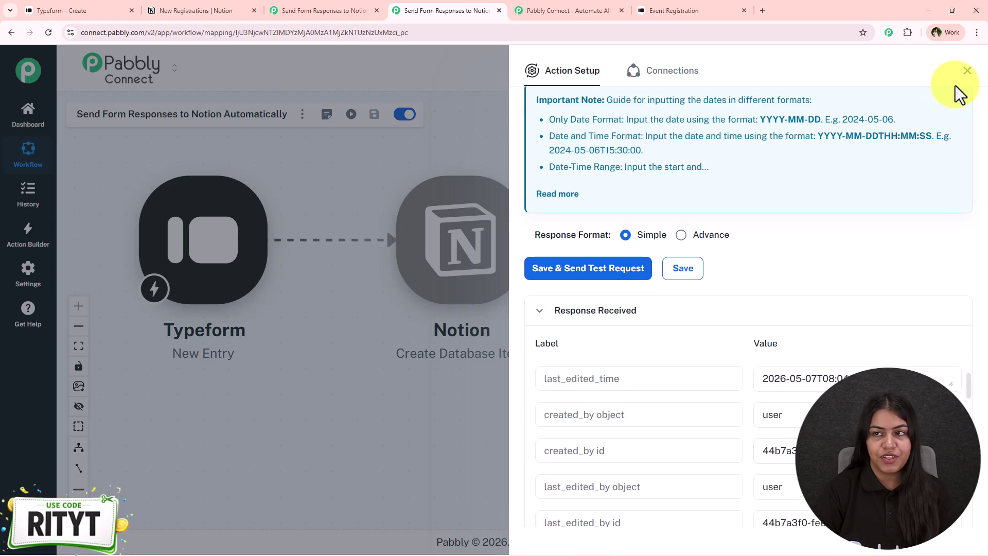
pyautogui.click(967, 71)
pyautogui.moveTo(470, 342); pyautogui.dragTo(469, 428)
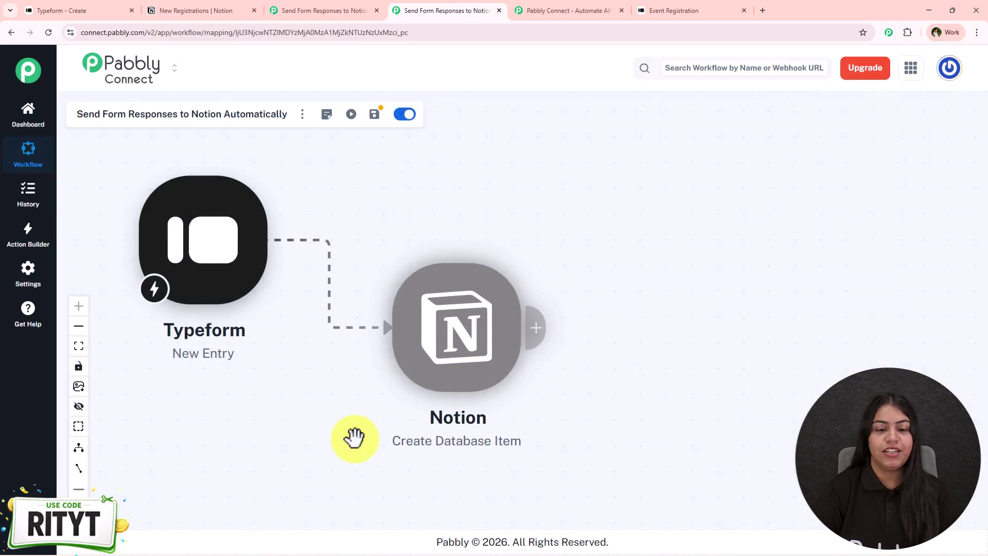
# Step: Check the test registrant's row in the New Registrations table in Notion and reload the Event Registration form
pyautogui.click(167, 10)
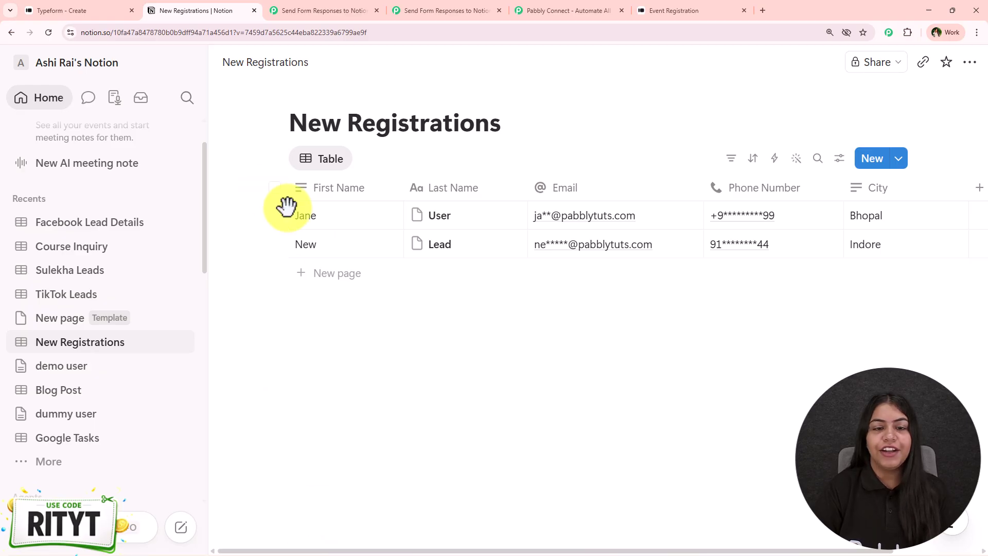
pyautogui.click(308, 225)
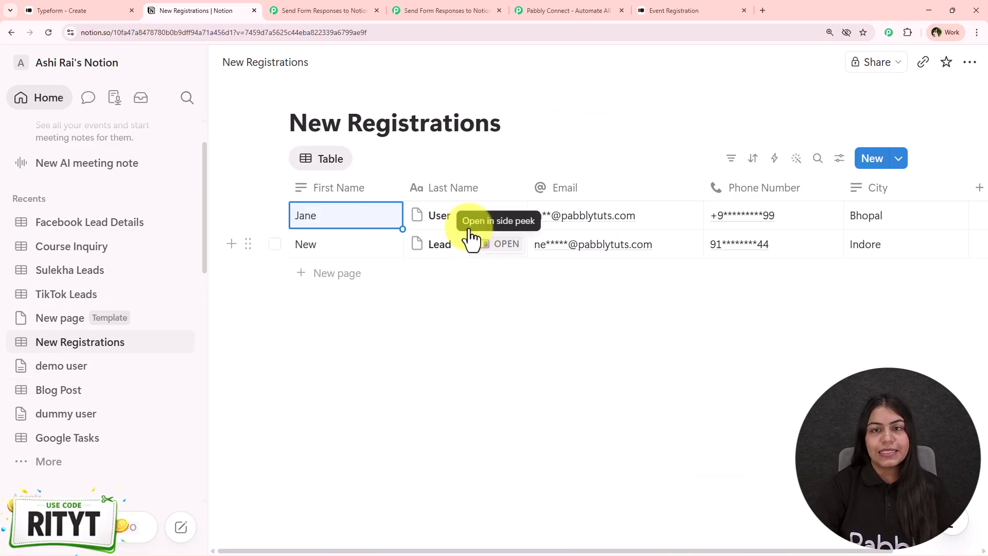
pyautogui.click(394, 12)
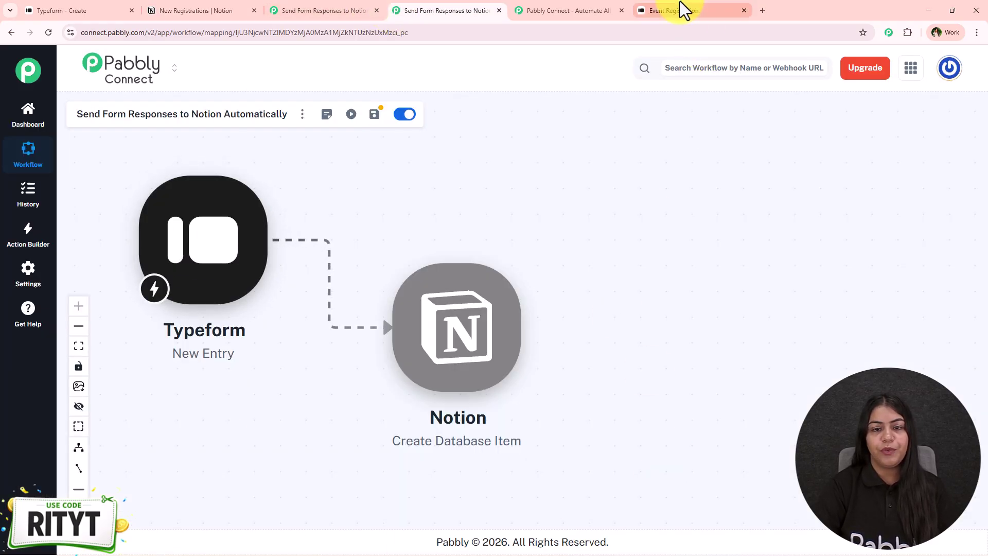
pyautogui.click(699, 10)
pyautogui.click(48, 32)
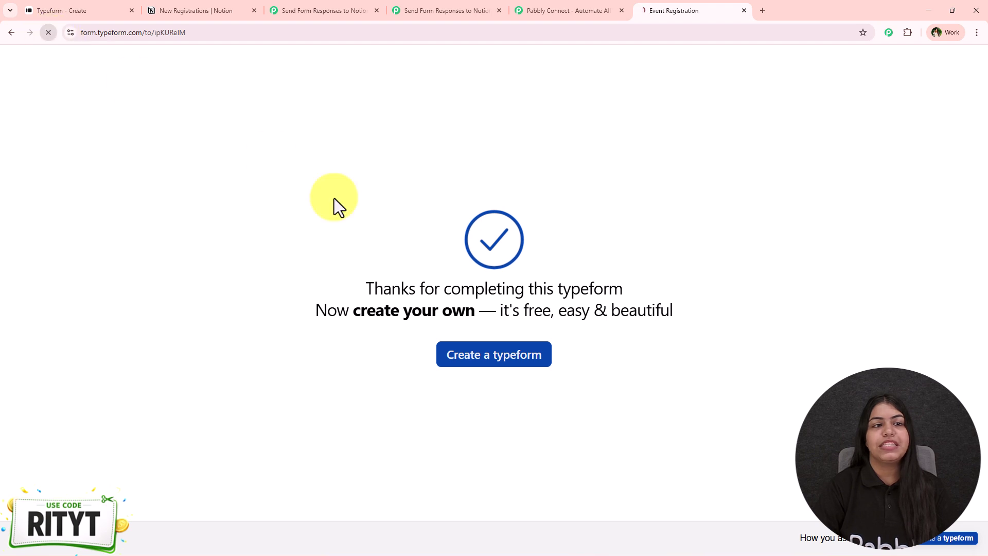
# Step: Recheck the New Registrations table in Notion, then return to the Pabbly Connect workflow and shift the Notion node up and away from Typeform
pyautogui.click(198, 3)
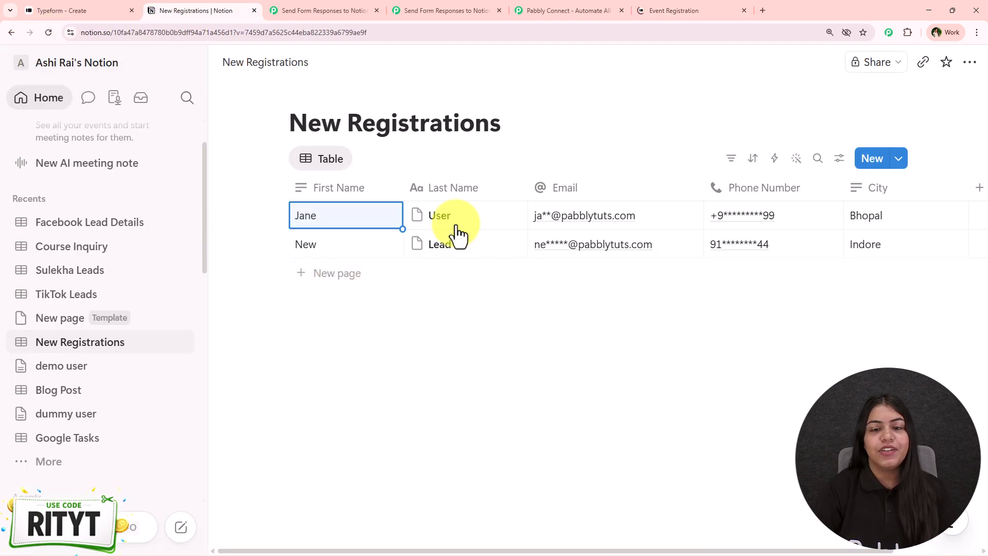
pyautogui.click(397, 5)
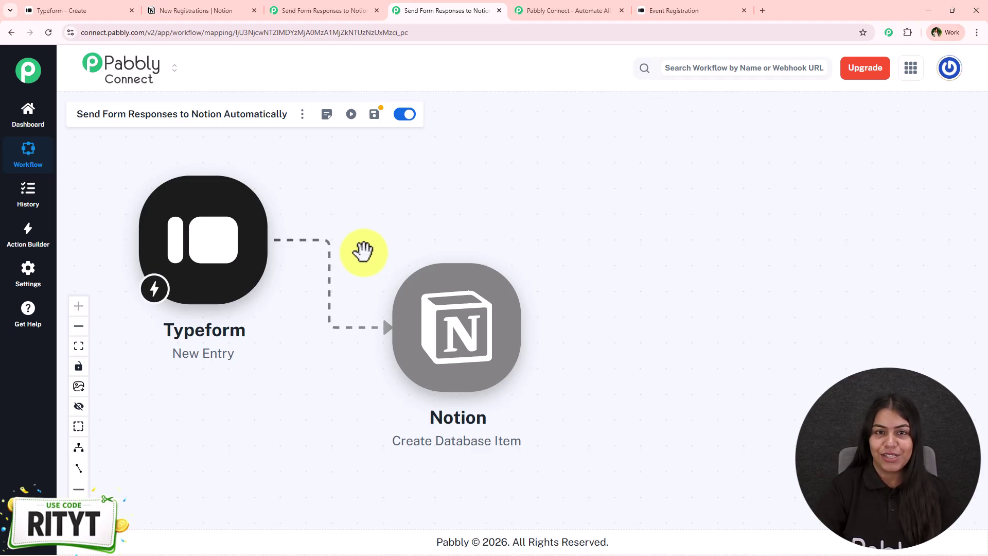
pyautogui.moveTo(407, 288); pyautogui.dragTo(443, 267)
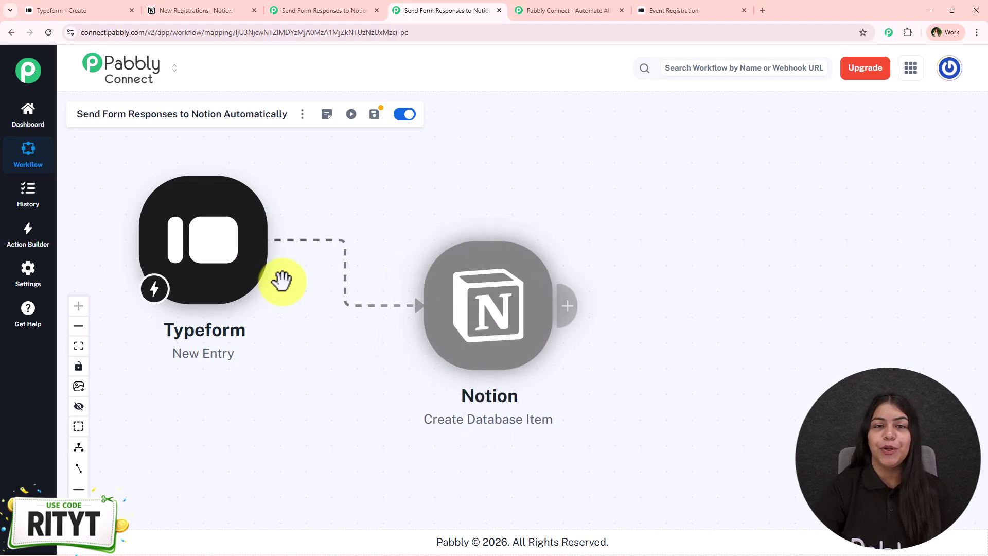